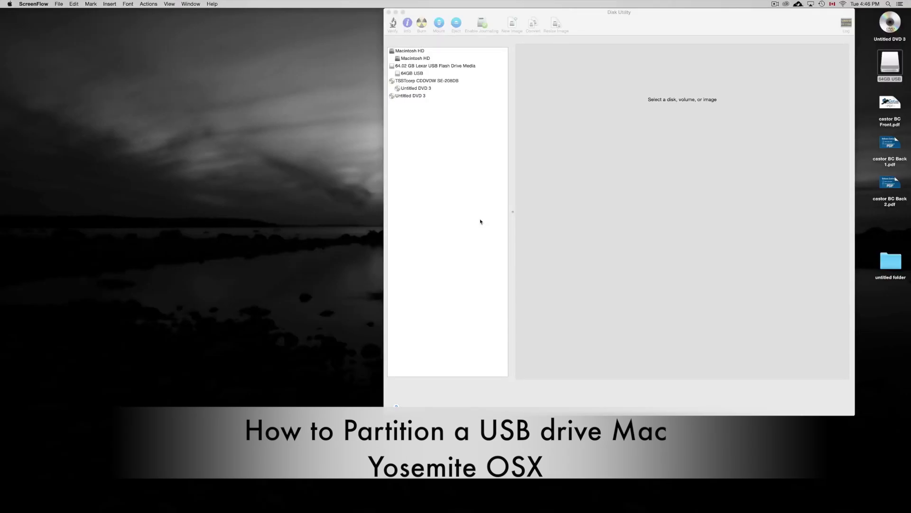
# Bring Disk Utility to the front and search Spotlight for 'disk'
pyautogui.click(653, 27)
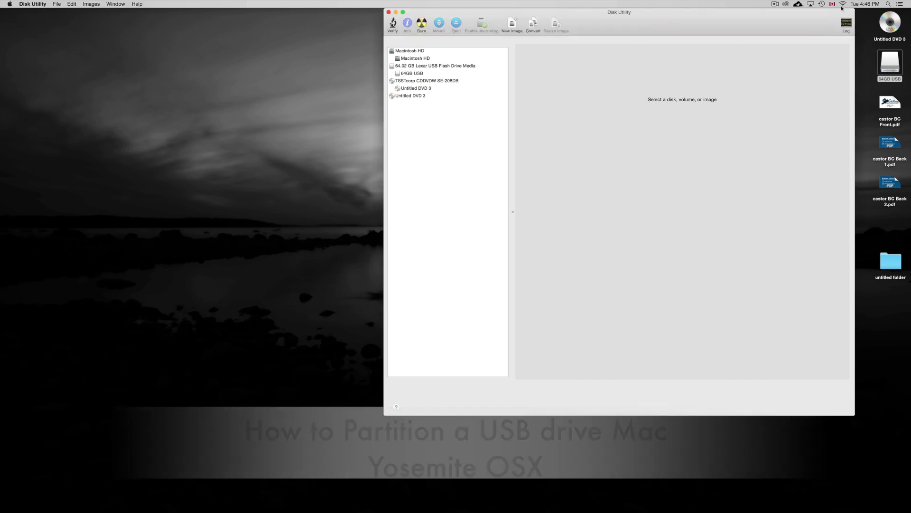
pyautogui.click(887, 4)
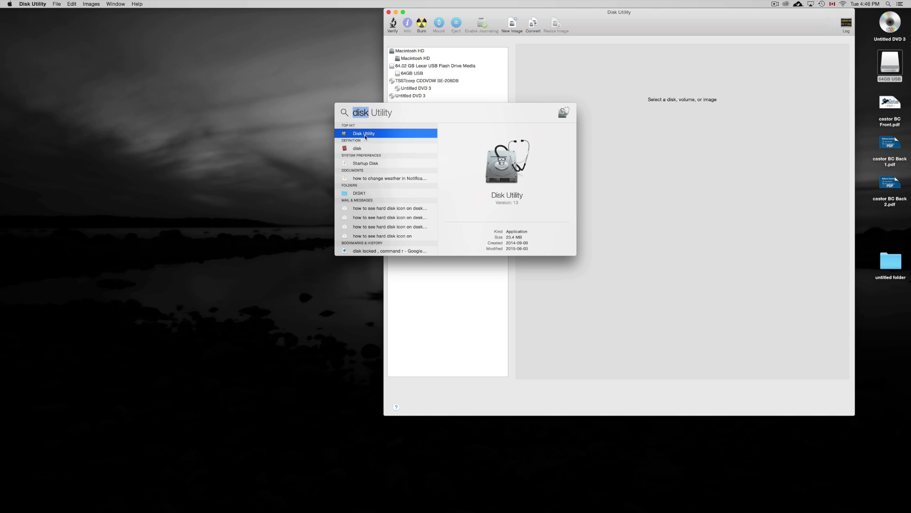
# Close the search and select the 64.02 GB Lexar USB Flash Drive
pyautogui.press('Return')
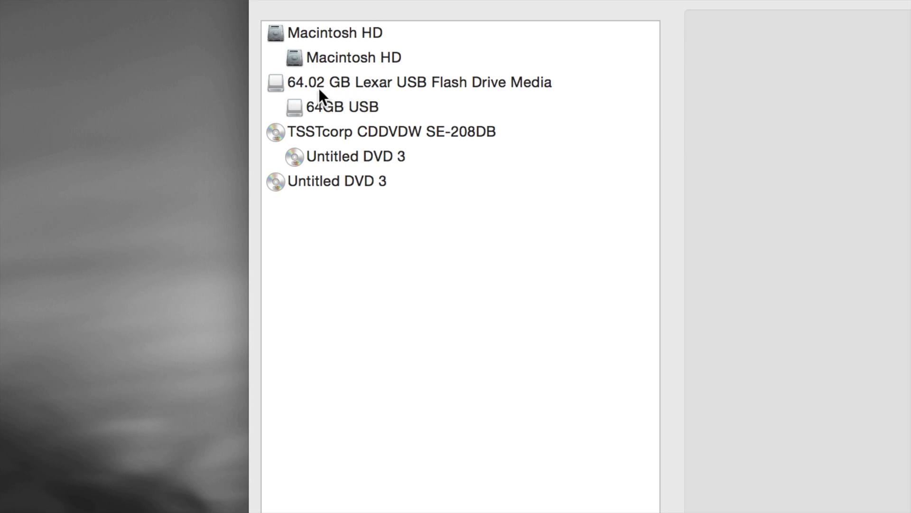
pyautogui.rightClick(369, 76)
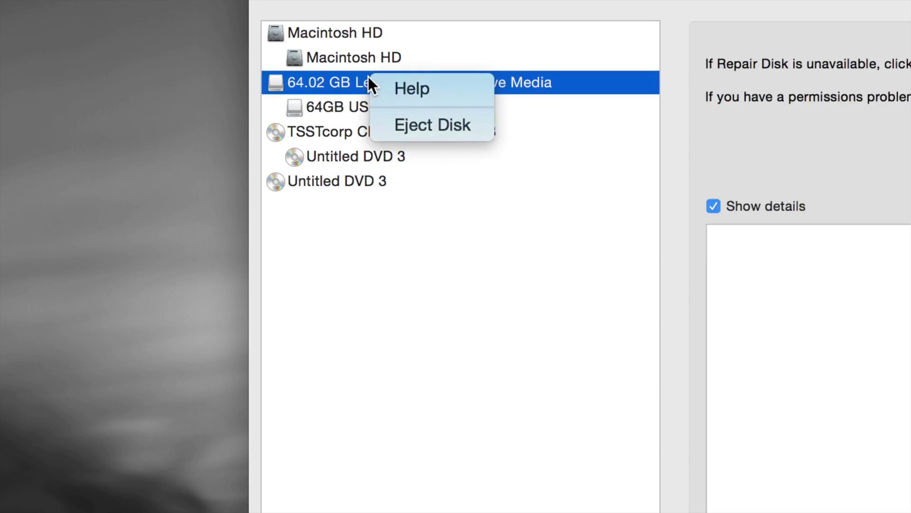
pyautogui.click(456, 55)
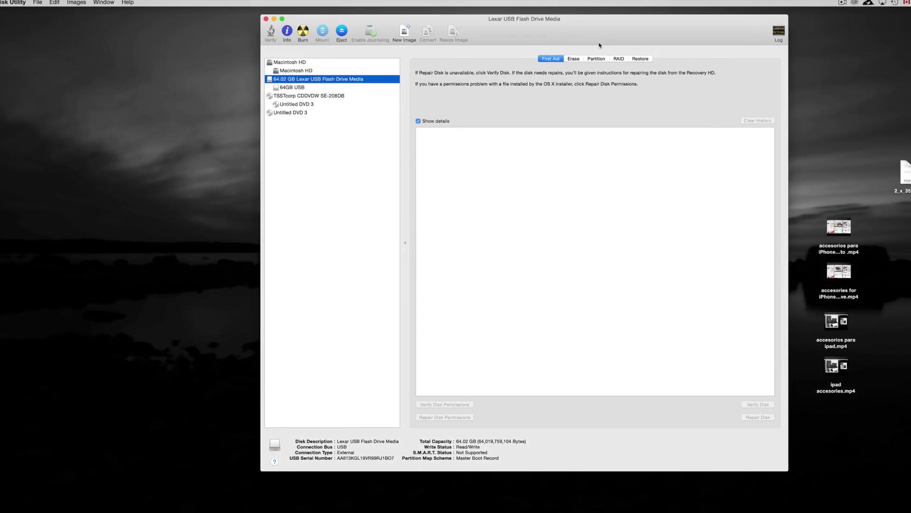
# Browse the drive's Erase, Partition, RAID and Restore tabs, ending back on Erase
pyautogui.click(574, 59)
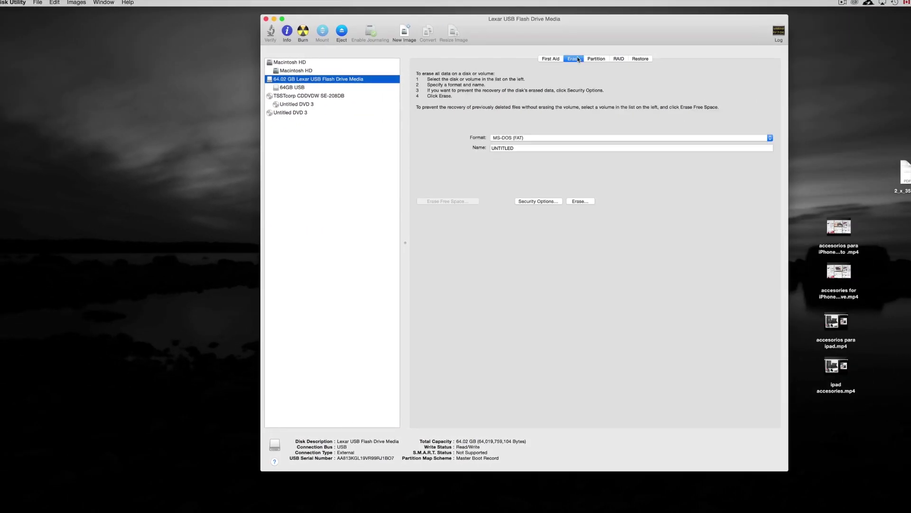
pyautogui.click(596, 59)
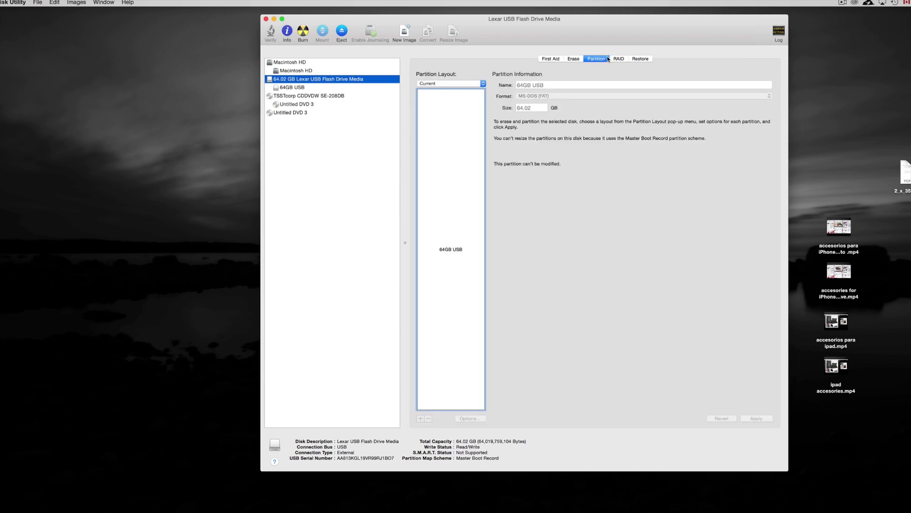
pyautogui.click(618, 59)
pyautogui.click(633, 59)
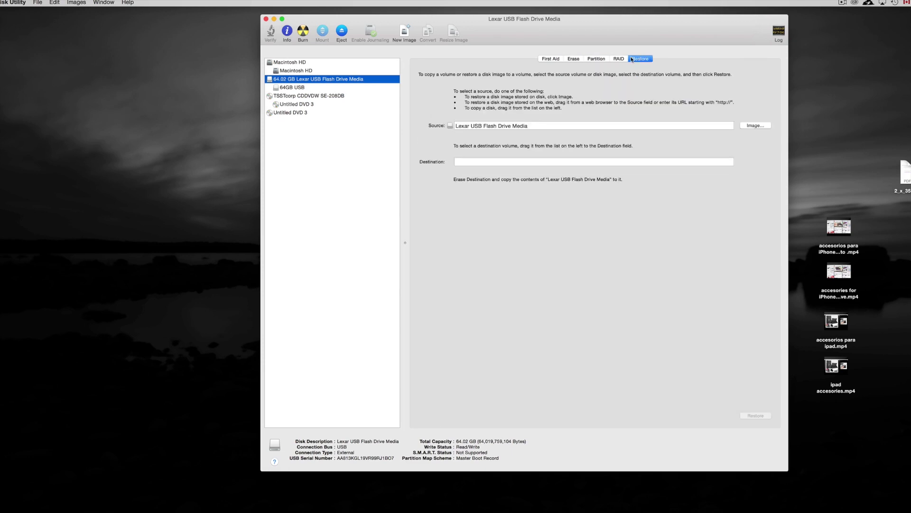
pyautogui.click(574, 58)
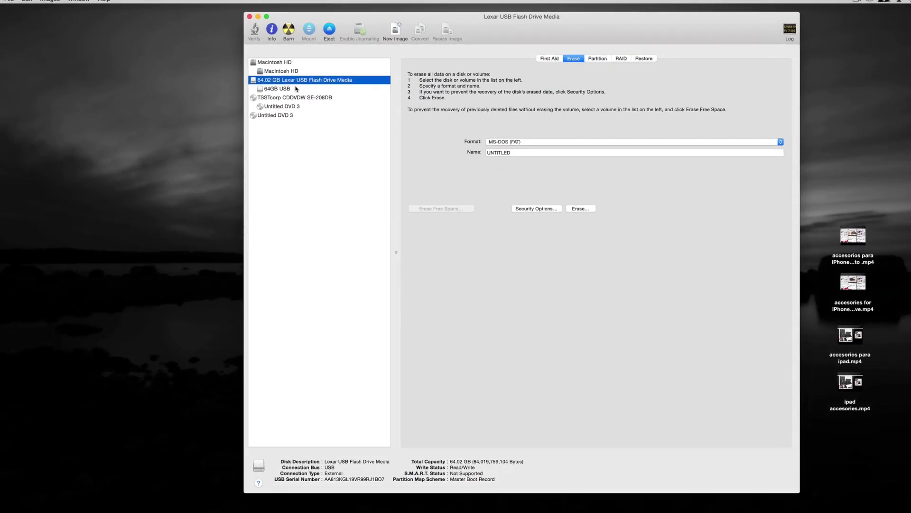
# Reselect the whole Lexar drive and move the Disk Utility window further right
pyautogui.click(295, 89)
pyautogui.click(298, 82)
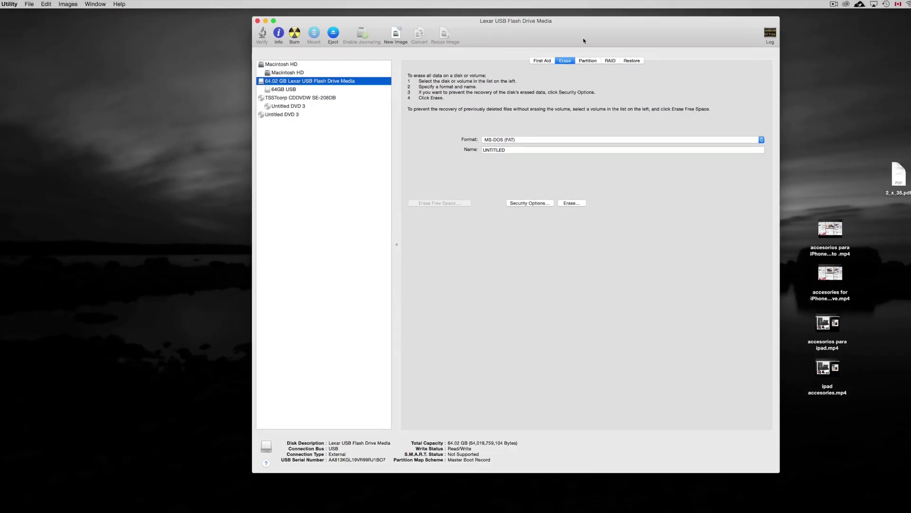
pyautogui.moveTo(585, 41); pyautogui.dragTo(682, 40)
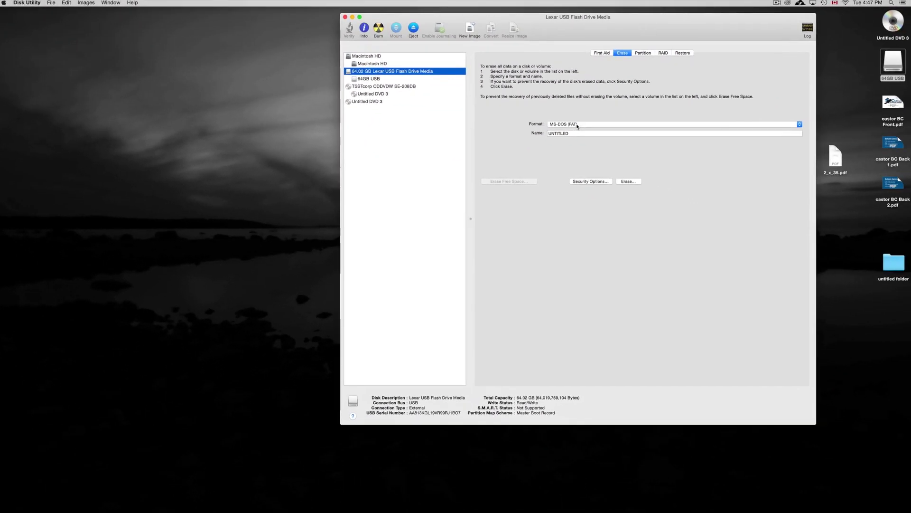
pyautogui.moveTo(603, 24); pyautogui.dragTo(694, 27)
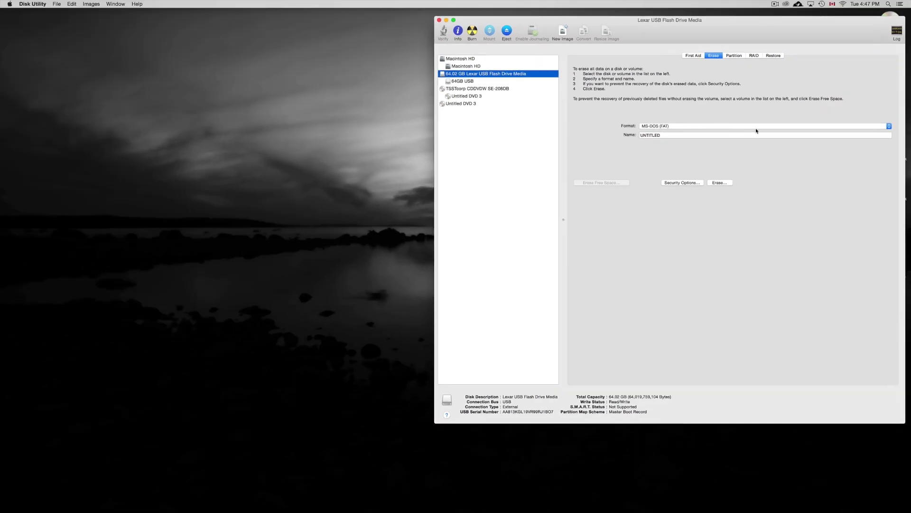
# Try ExFAT, then set the erase format to Mac OS Extended (Journaled)
pyautogui.click(757, 129)
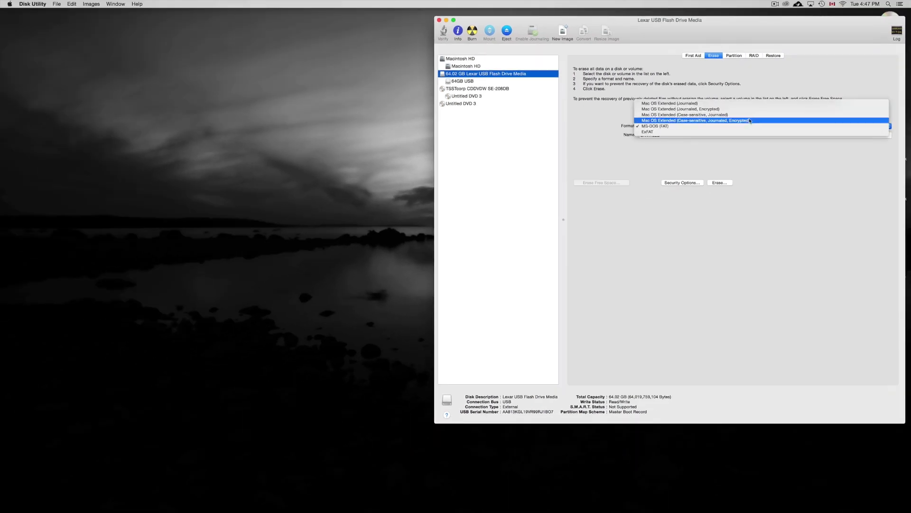
pyautogui.click(741, 105)
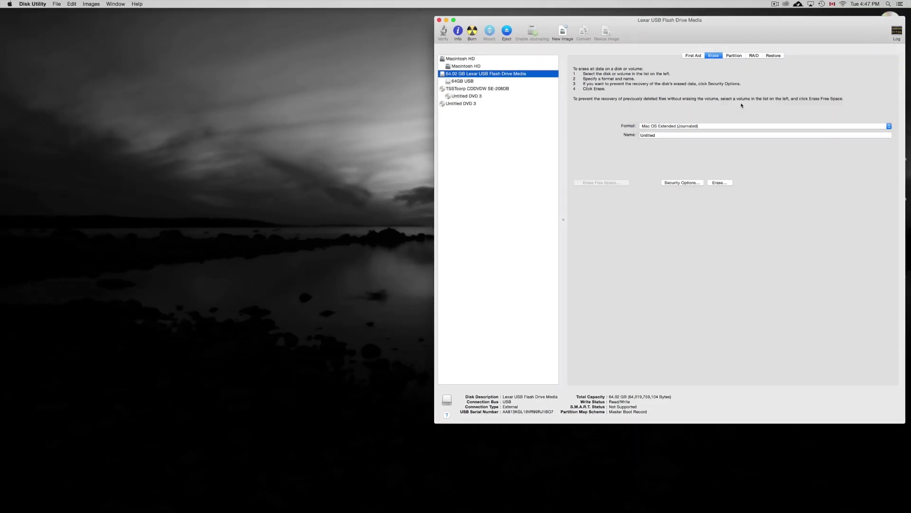
pyautogui.click(716, 128)
pyautogui.click(705, 155)
pyautogui.click(688, 129)
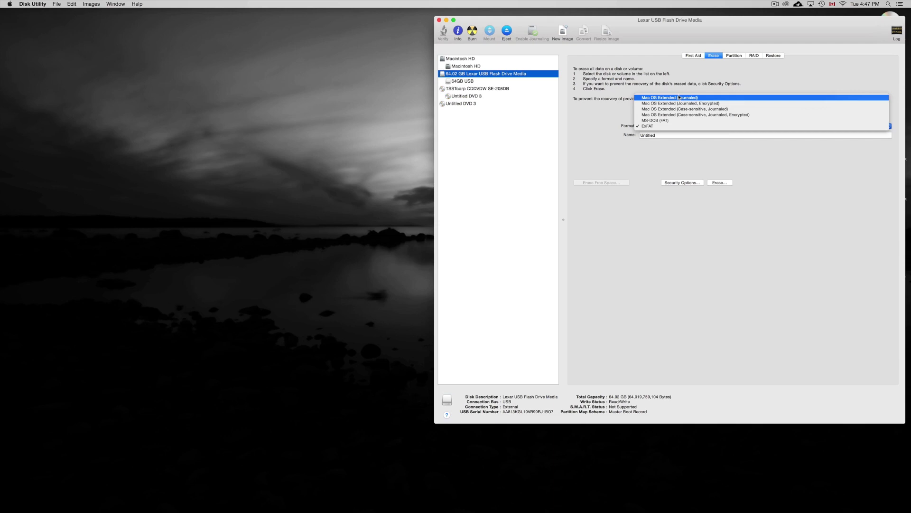
pyautogui.click(688, 126)
pyautogui.click(687, 127)
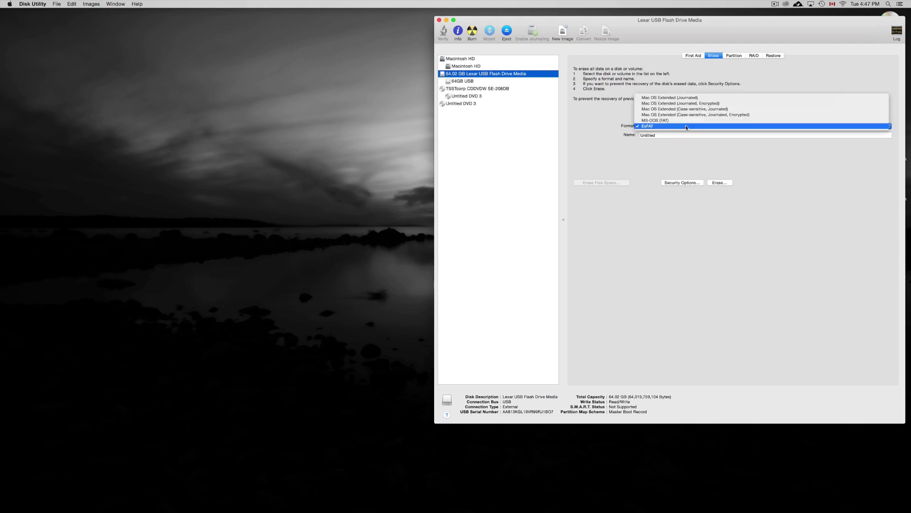
pyautogui.click(684, 98)
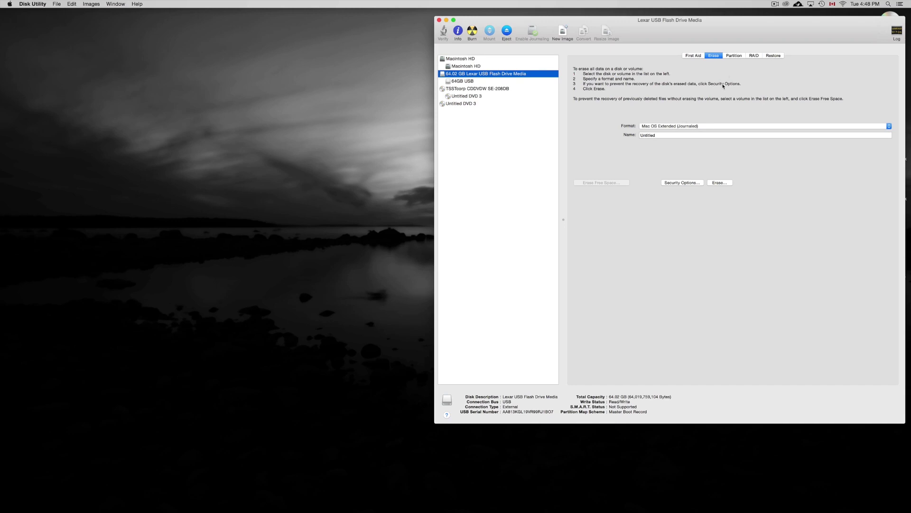
# Lay out the Lexar drive as 2 partitions, with UNTITLED 1 shrunk by dragging the divider
pyautogui.click(735, 55)
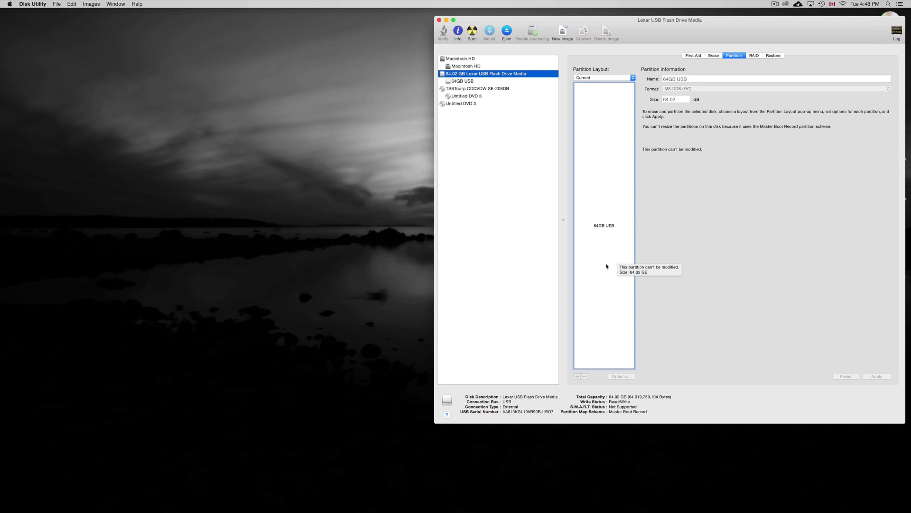
pyautogui.click(633, 78)
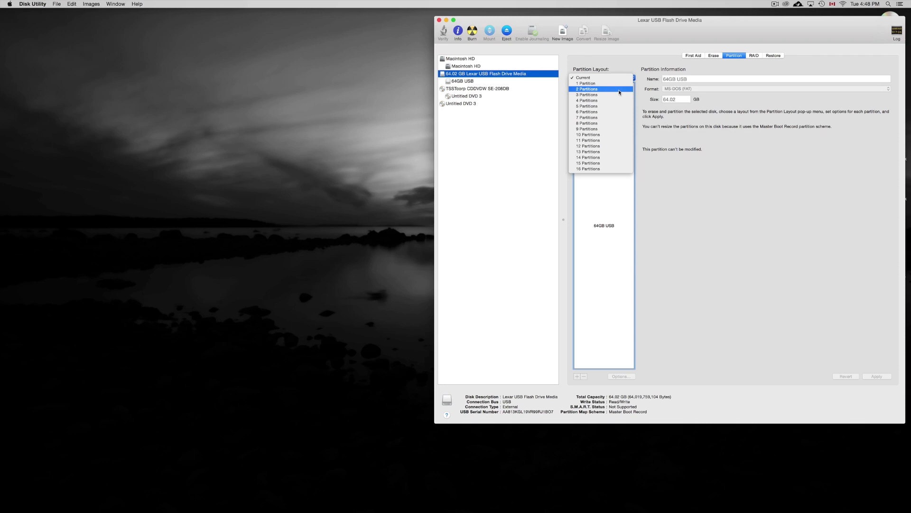
pyautogui.click(620, 93)
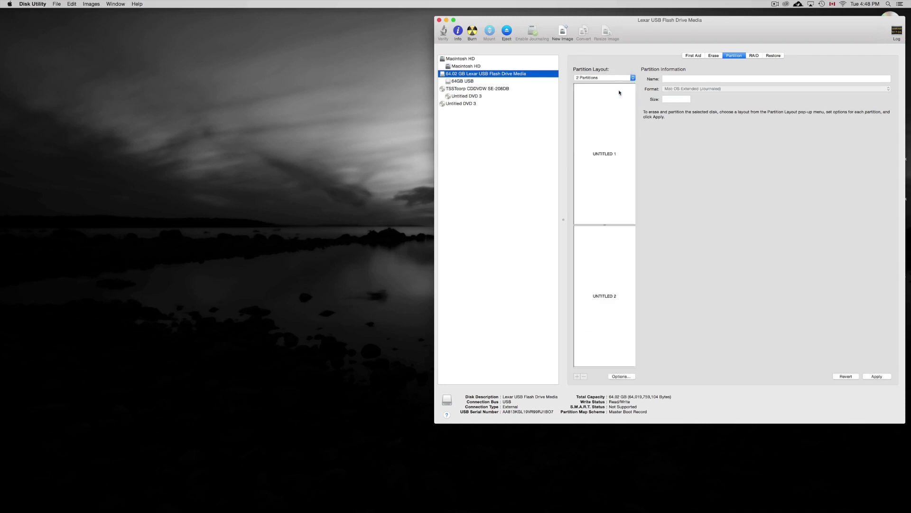
pyautogui.click(633, 78)
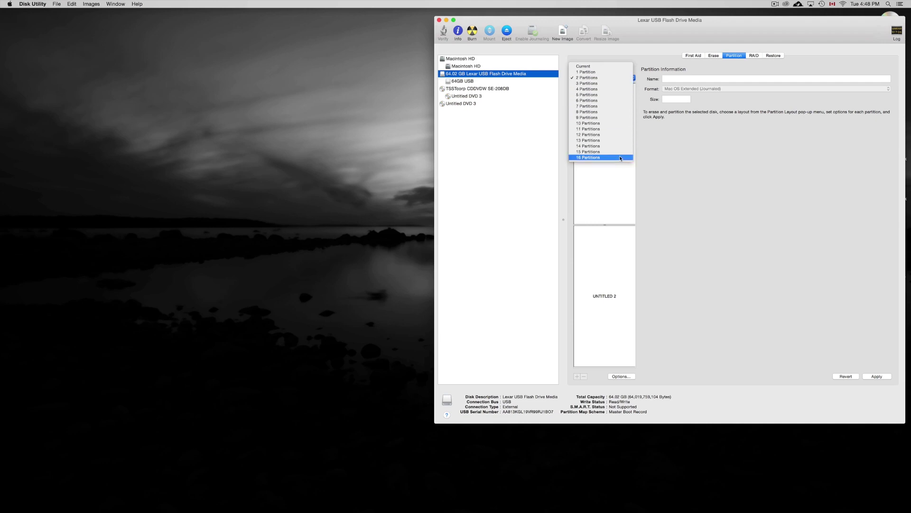
pyautogui.click(676, 166)
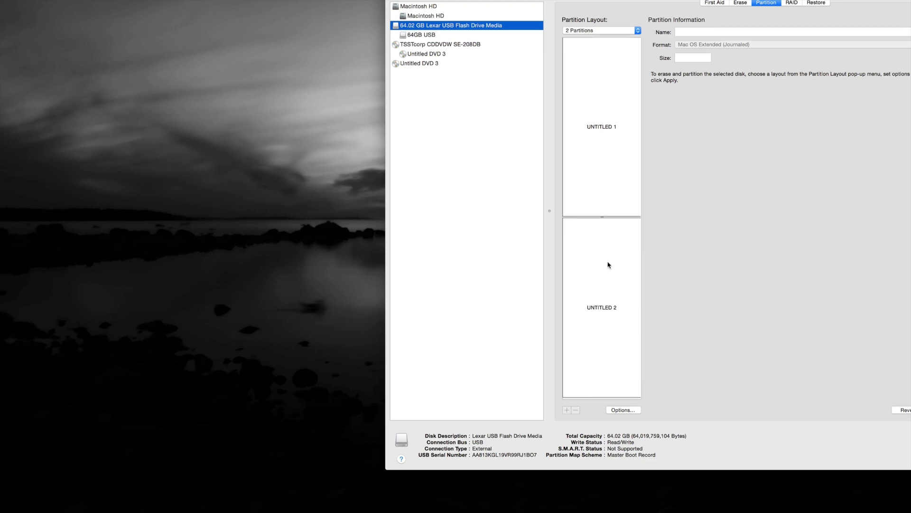
pyautogui.moveTo(602, 217)
pyautogui.mouseDown()
pyautogui.moveTo(613, 180)
pyautogui.moveTo(623, 249)
pyautogui.moveTo(609, 186)
pyautogui.mouseUp()
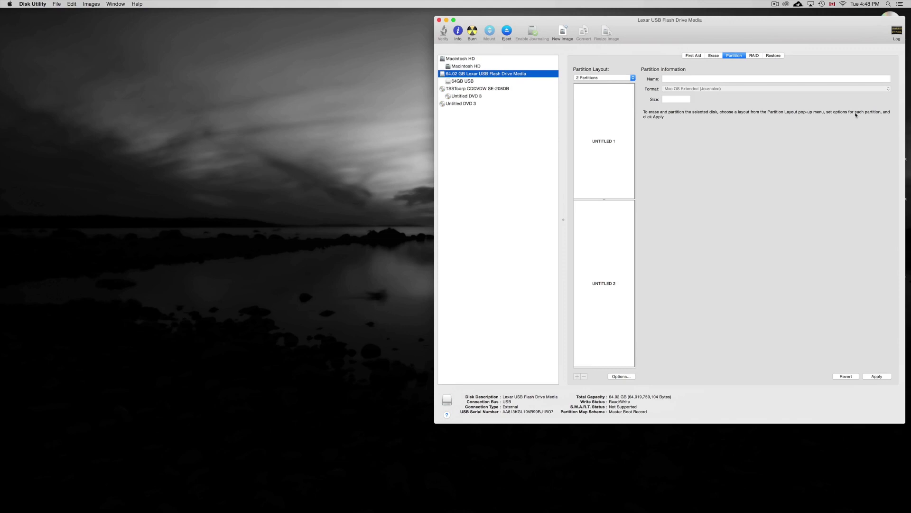
pyautogui.click(685, 101)
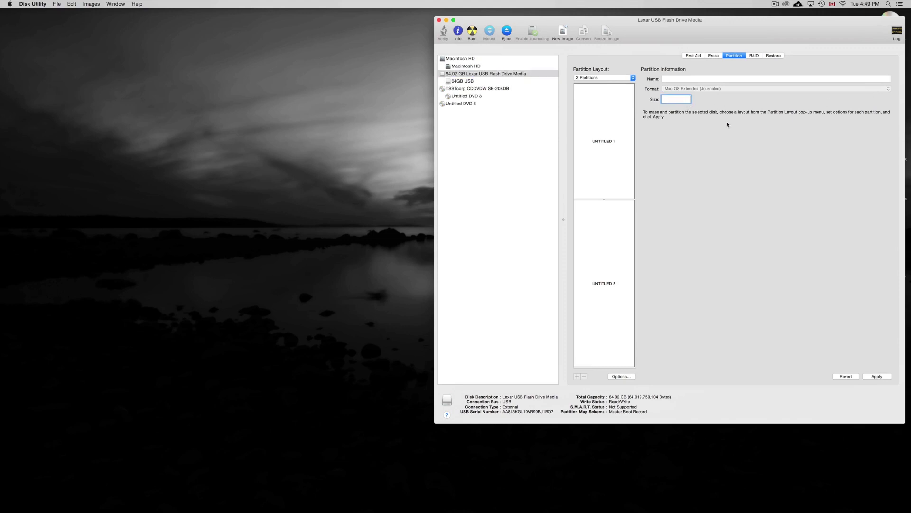
# Discard the unsaved partition layout and keep the Mac OS Extended (Journaled) erase format
pyautogui.click(713, 55)
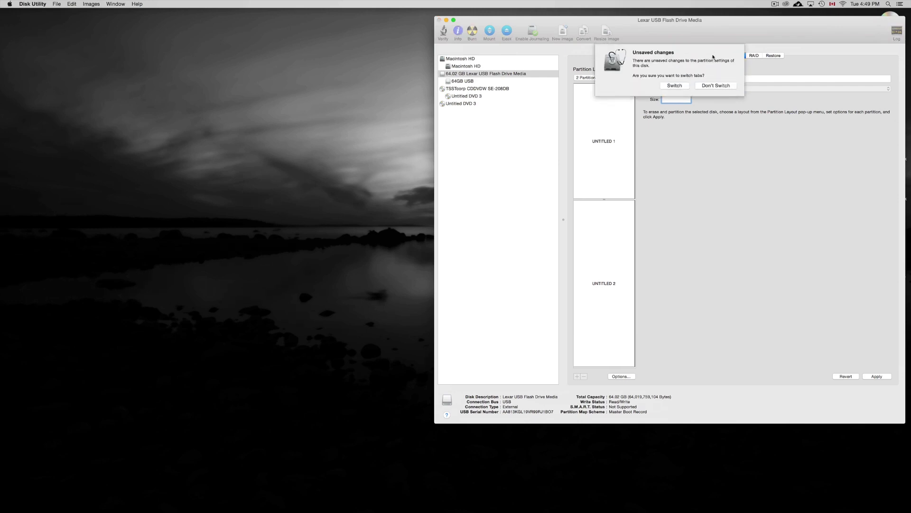
pyautogui.click(674, 86)
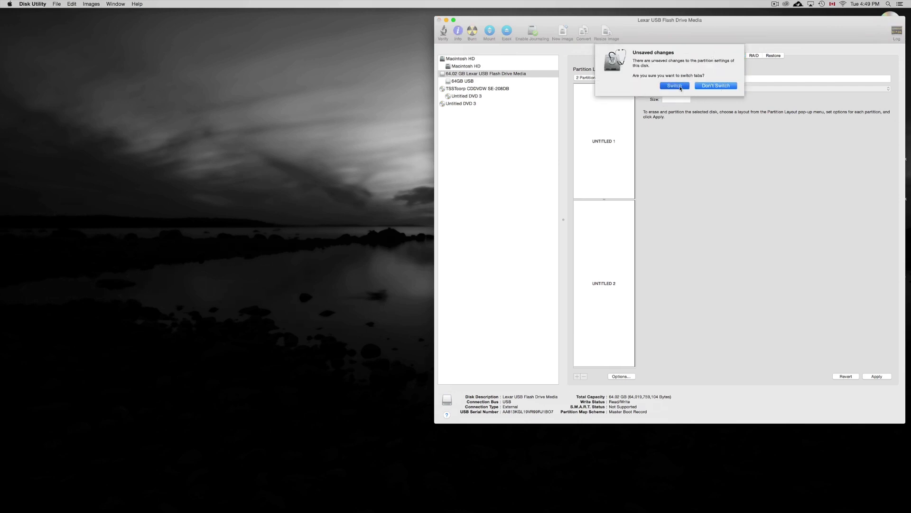
pyautogui.click(754, 128)
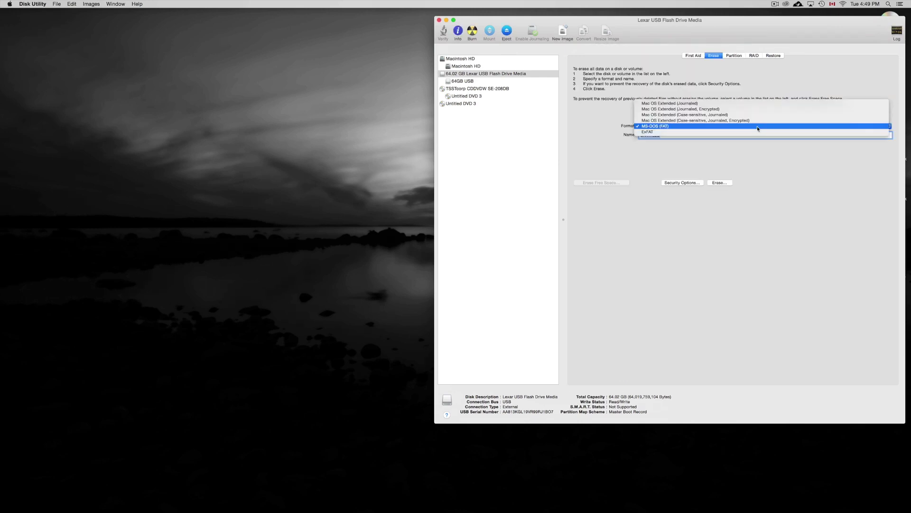
pyautogui.click(746, 104)
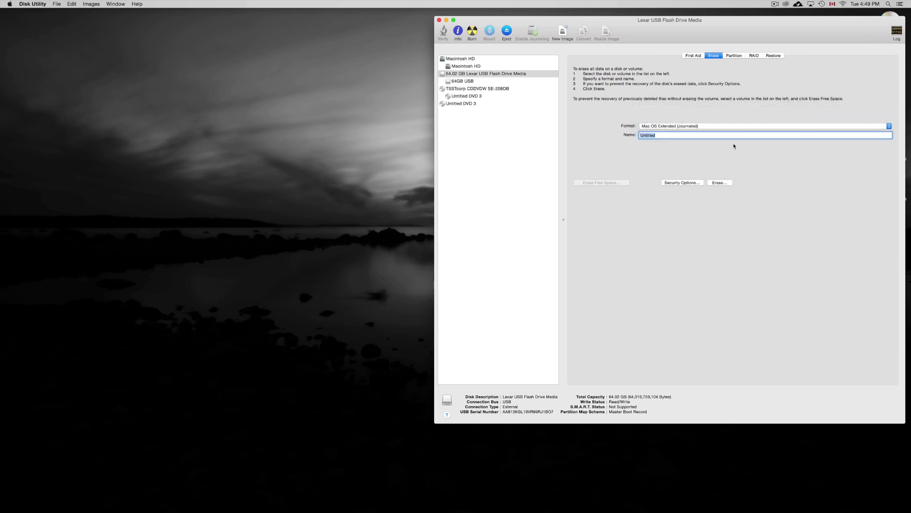
# Select the volume name to rename it 64gb usb
pyautogui.click(783, 126)
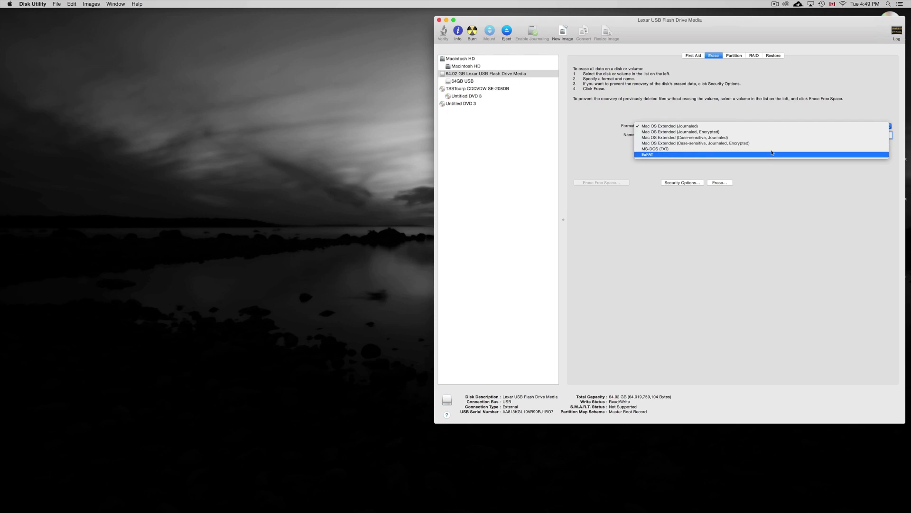
pyautogui.click(758, 115)
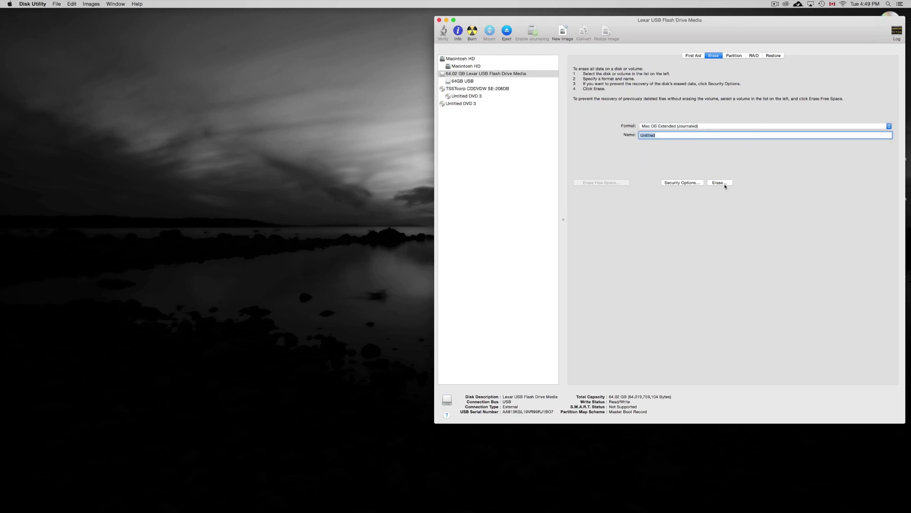
pyautogui.click(667, 136)
pyautogui.doubleClick(668, 136)
pyautogui.write('64gb usb')
# Erase the whole Lexar drive as a single volume named 64gb usb
pyautogui.click(719, 182)
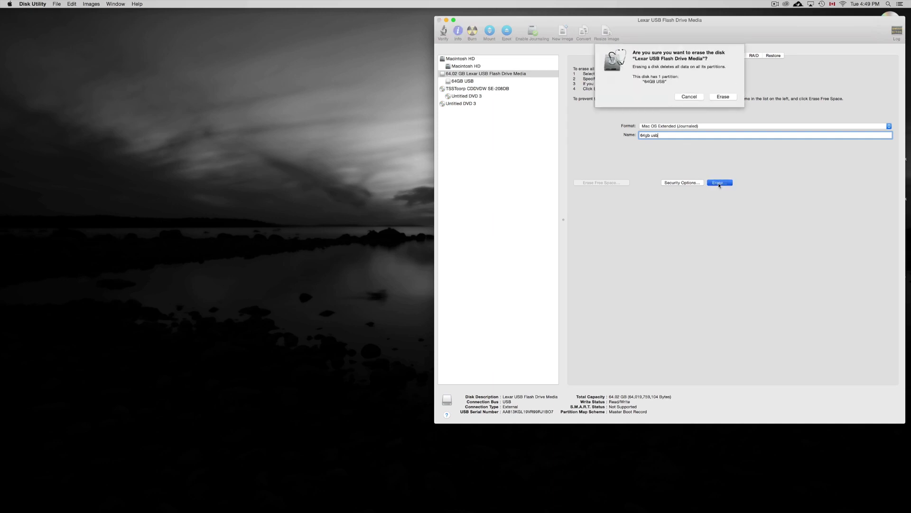
pyautogui.click(724, 100)
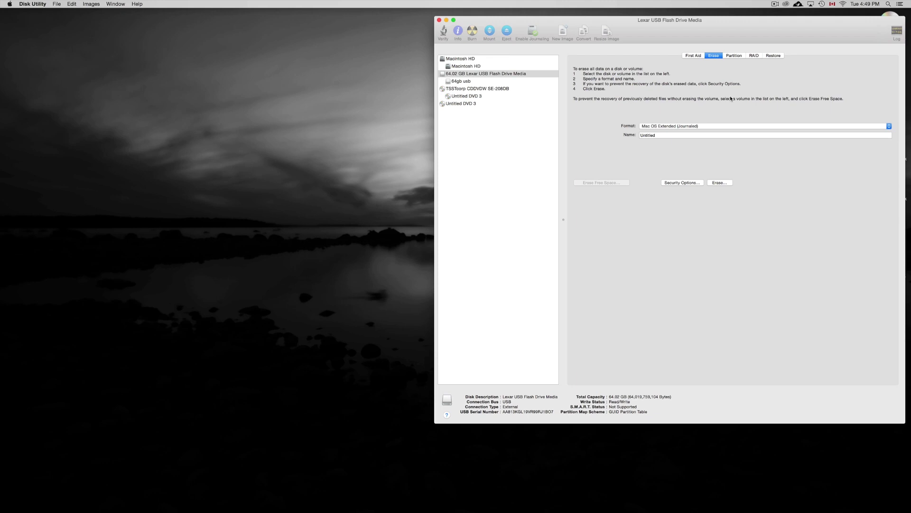
pyautogui.click(734, 55)
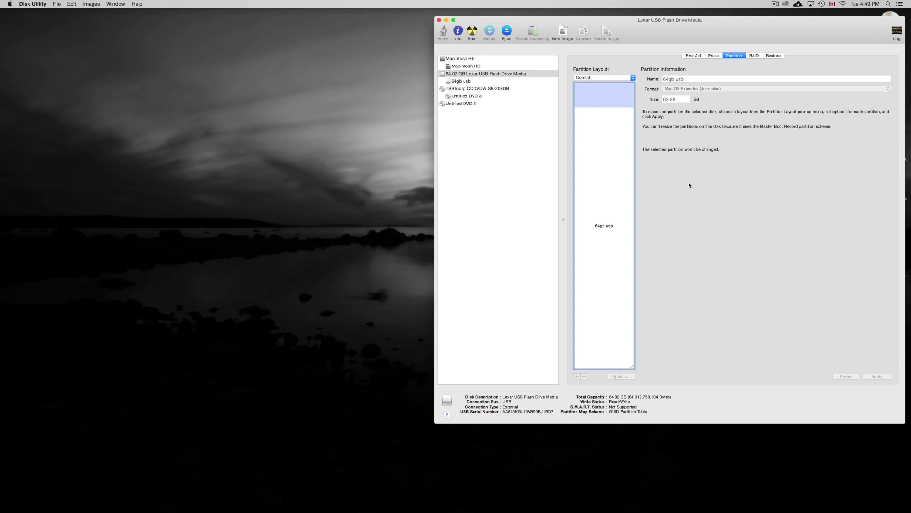
# Lay out 2 partitions, dragging the divider so UNTITLED 1 grows to 55.14 GB
pyautogui.click(633, 78)
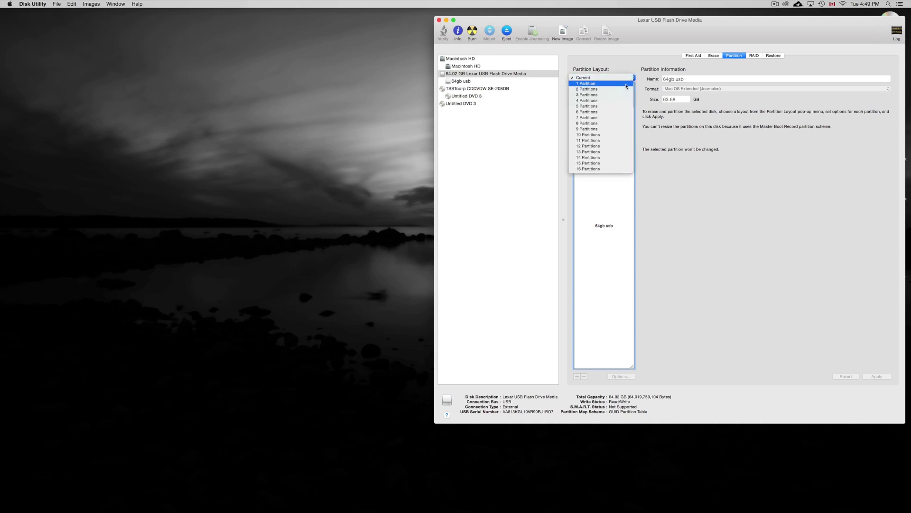
pyautogui.click(624, 88)
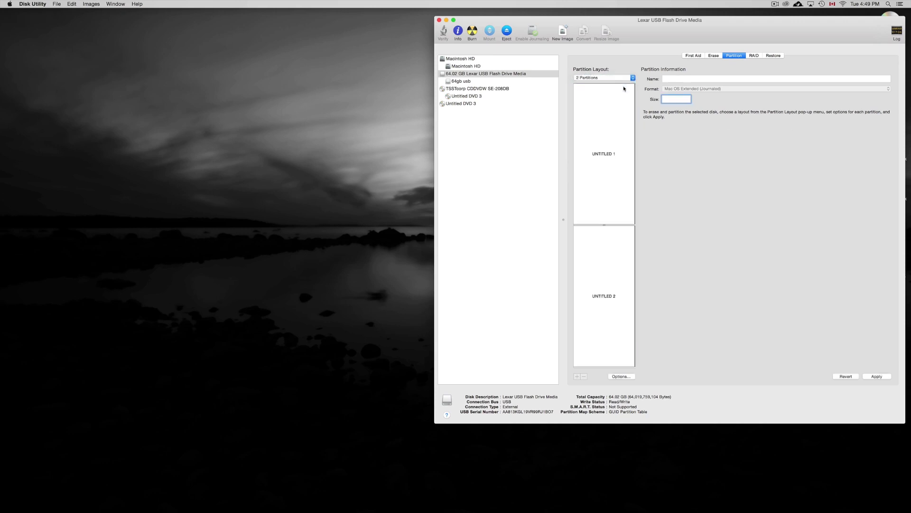
pyautogui.moveTo(605, 225)
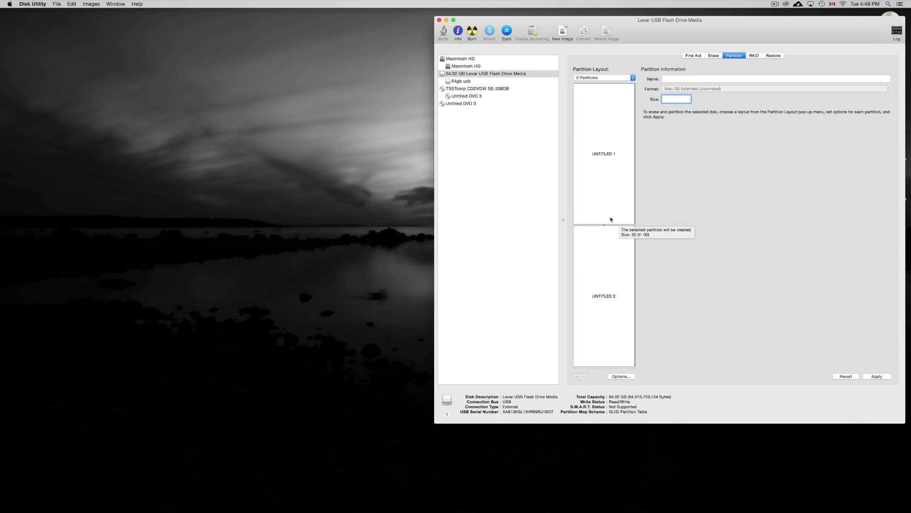
pyautogui.moveTo(605, 226); pyautogui.dragTo(615, 318)
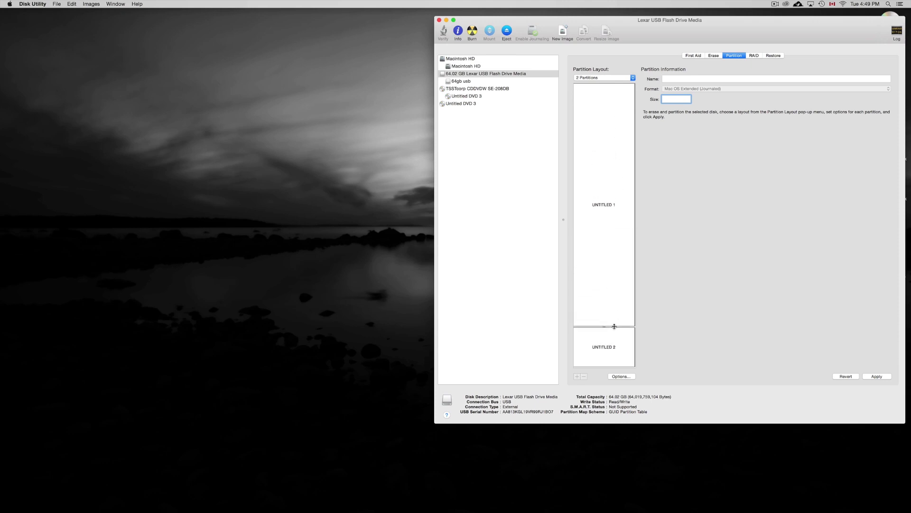
pyautogui.moveTo(615, 318); pyautogui.dragTo(614, 327)
pyautogui.click(615, 129)
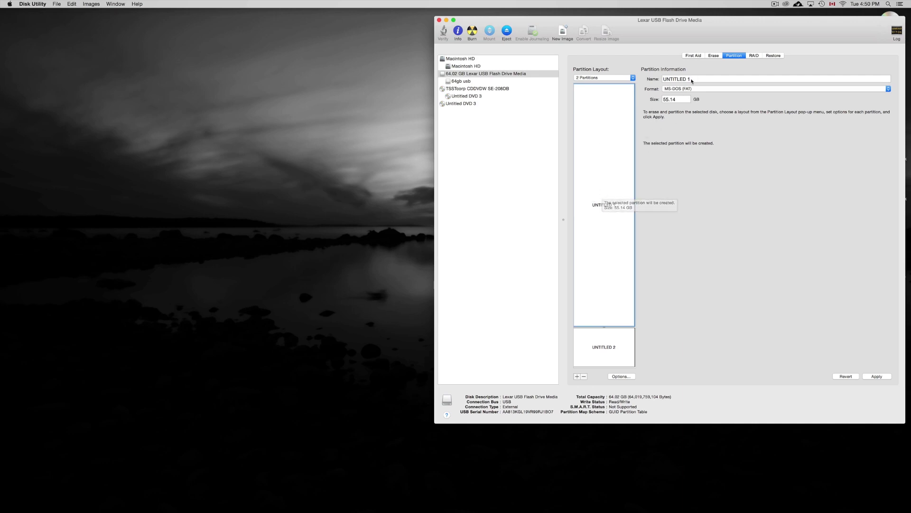
# Make UNTITLED 2 a 10 GB ExFAT partition named PC
pyautogui.click(610, 330)
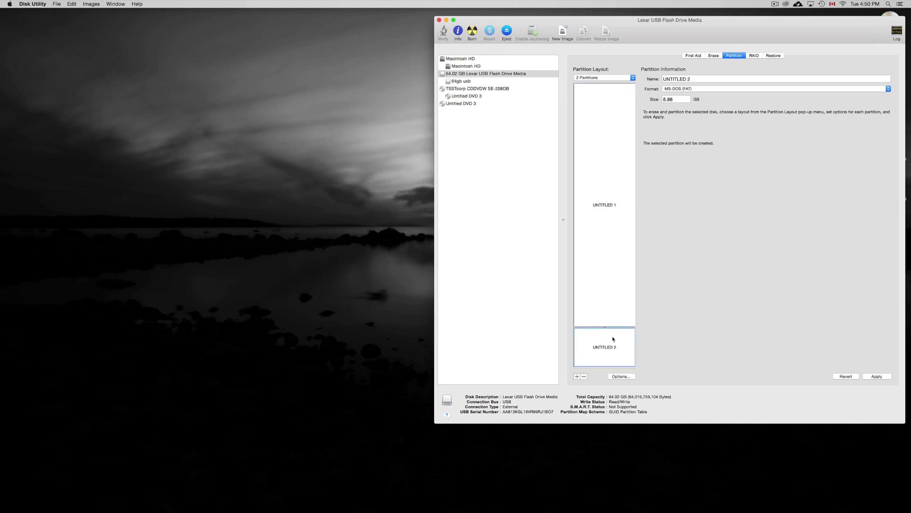
pyautogui.doubleClick(680, 100)
pyautogui.write('10')
pyautogui.click(718, 88)
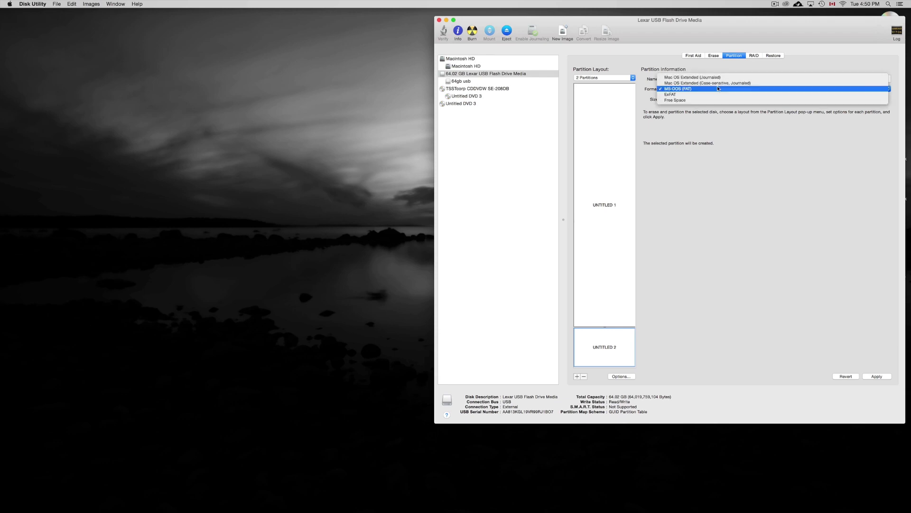
pyautogui.click(716, 94)
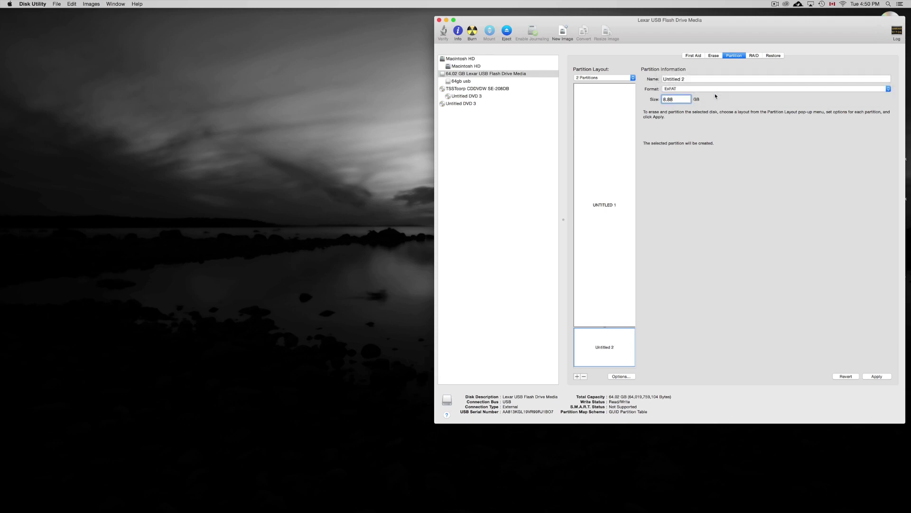
pyautogui.moveTo(683, 99); pyautogui.dragTo(660, 99)
pyautogui.write('10')
pyautogui.click(677, 79)
pyautogui.moveTo(688, 78); pyautogui.dragTo(646, 80)
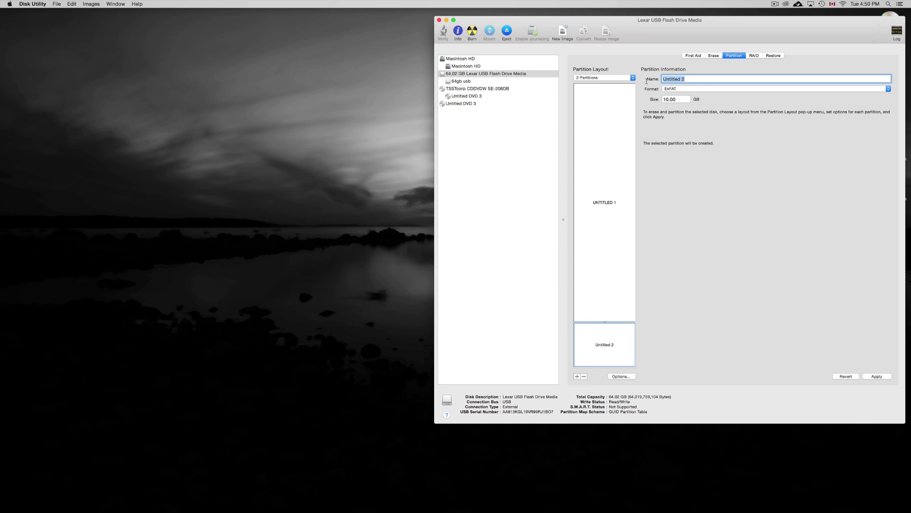
pyautogui.write('W')
pyautogui.press('BackSpace')
pyautogui.write('PC')
pyautogui.click(605, 223)
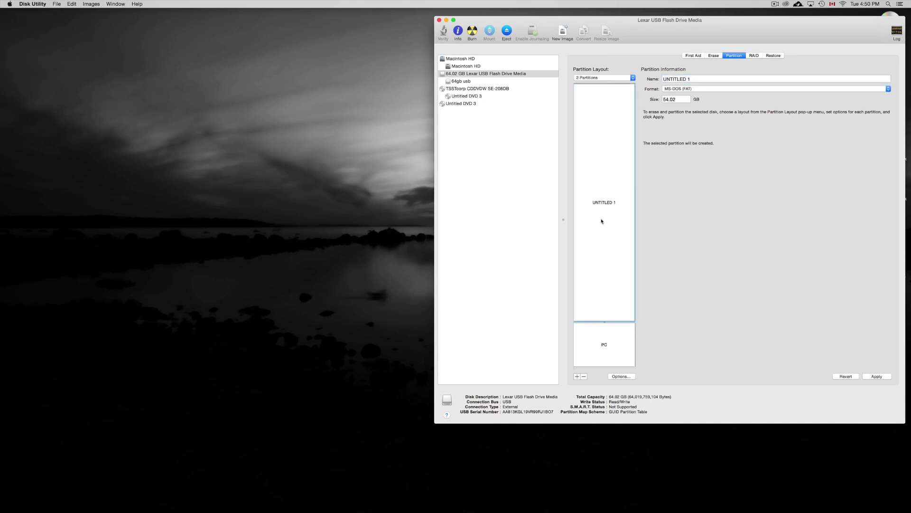
# Try the Mac OS Extended (Journaled) and ExFAT formats on the larger partition
pyautogui.click(718, 90)
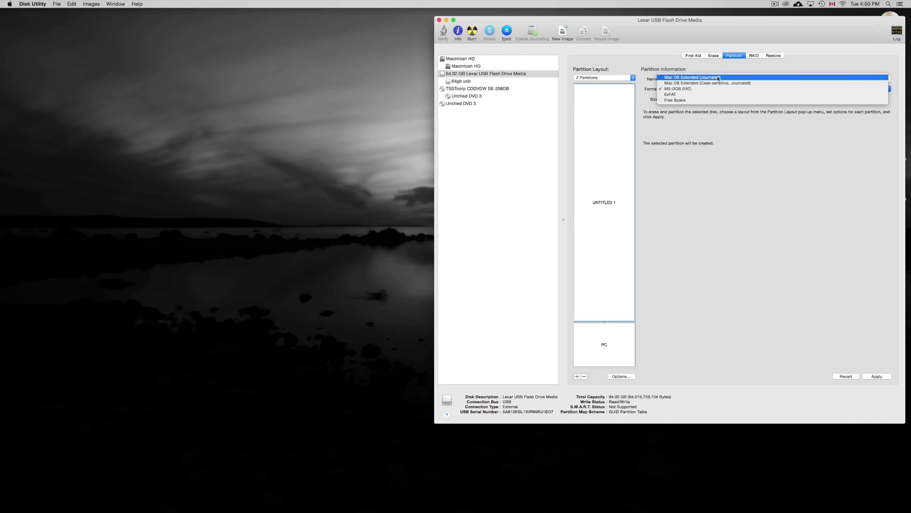
pyautogui.click(717, 78)
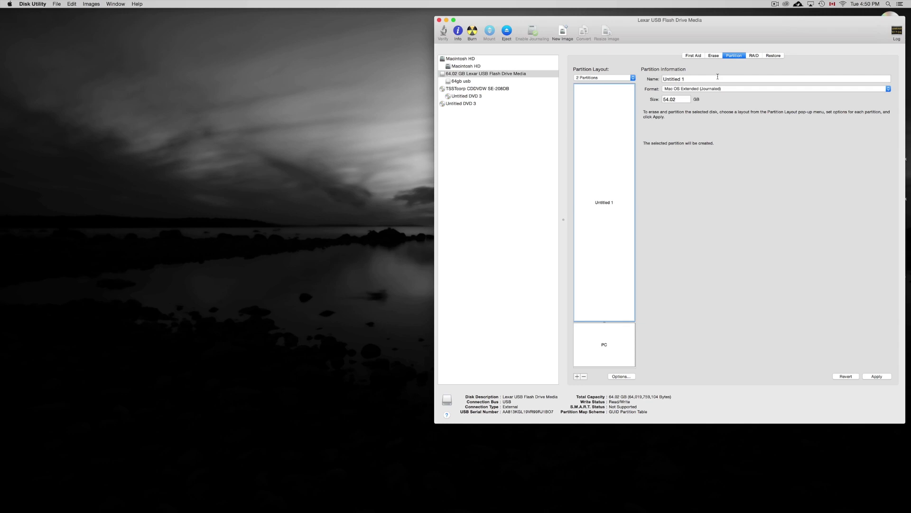
pyautogui.click(710, 90)
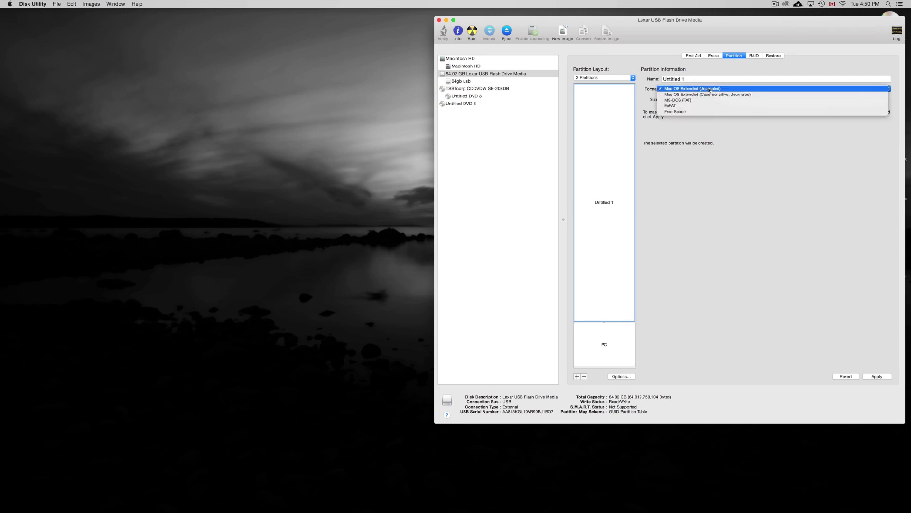
pyautogui.click(710, 91)
pyautogui.click(709, 90)
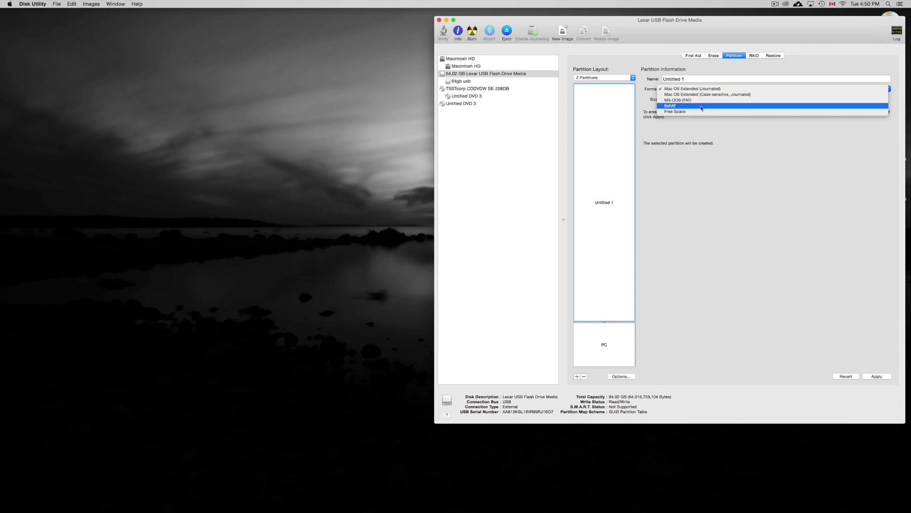
pyautogui.click(701, 106)
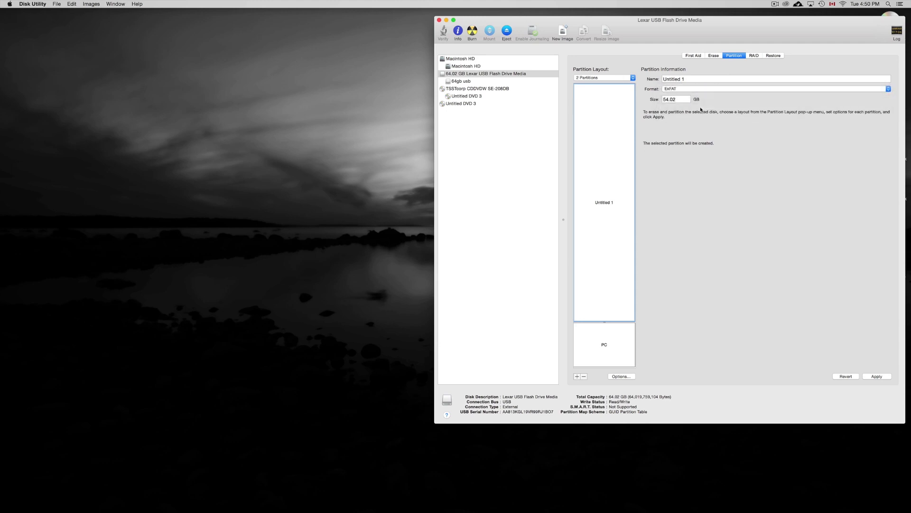
pyautogui.click(701, 89)
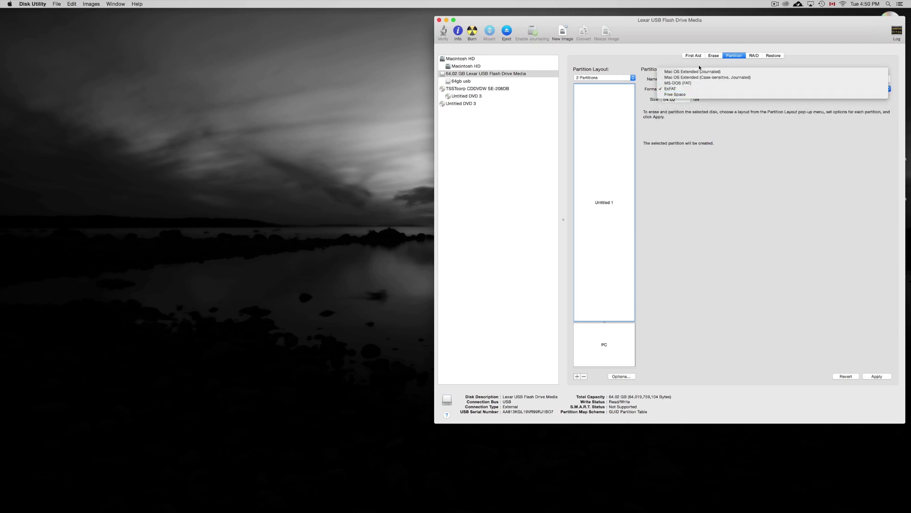
pyautogui.click(699, 74)
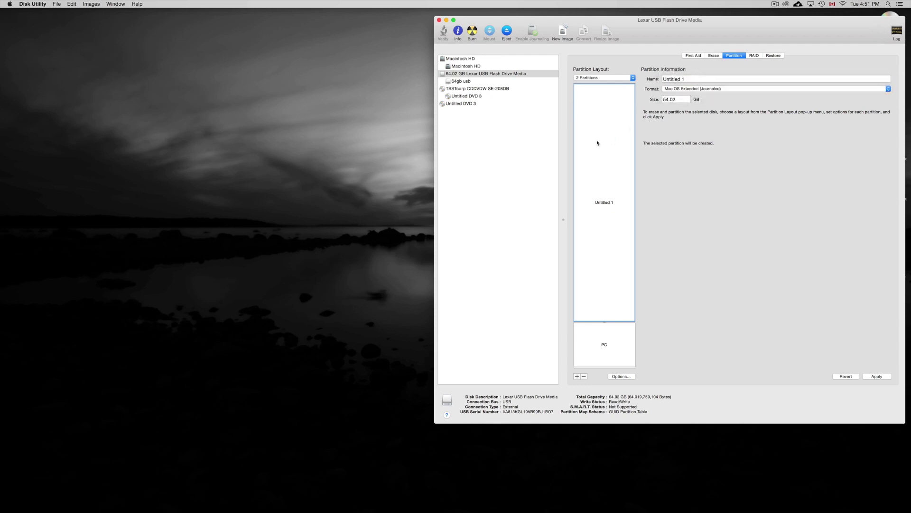
pyautogui.click(692, 87)
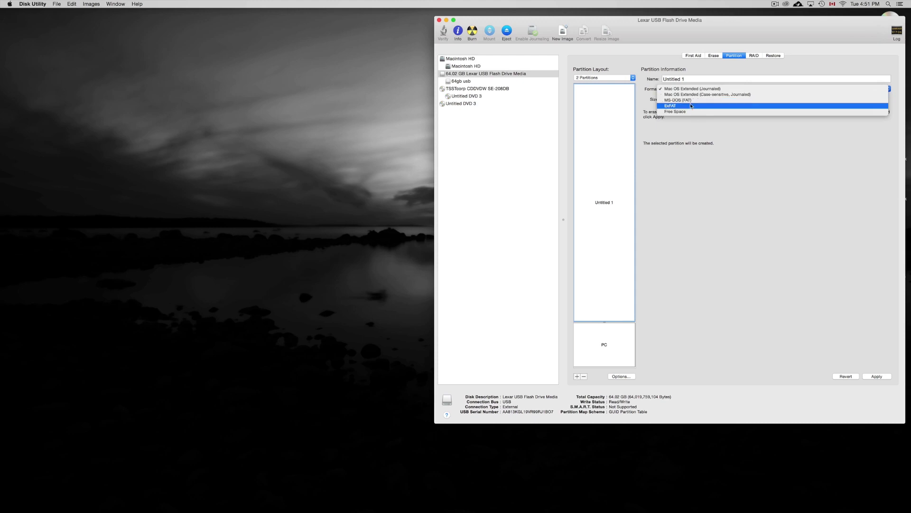
pyautogui.click(691, 105)
# Settle the larger partition on ExFAT after trying MS-DOS (FAT), and rename it PC2
pyautogui.click(692, 88)
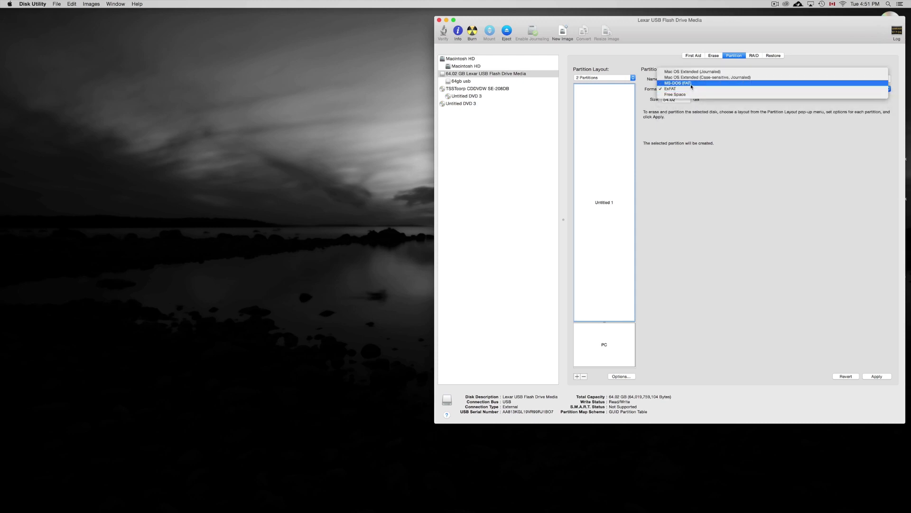
pyautogui.click(692, 84)
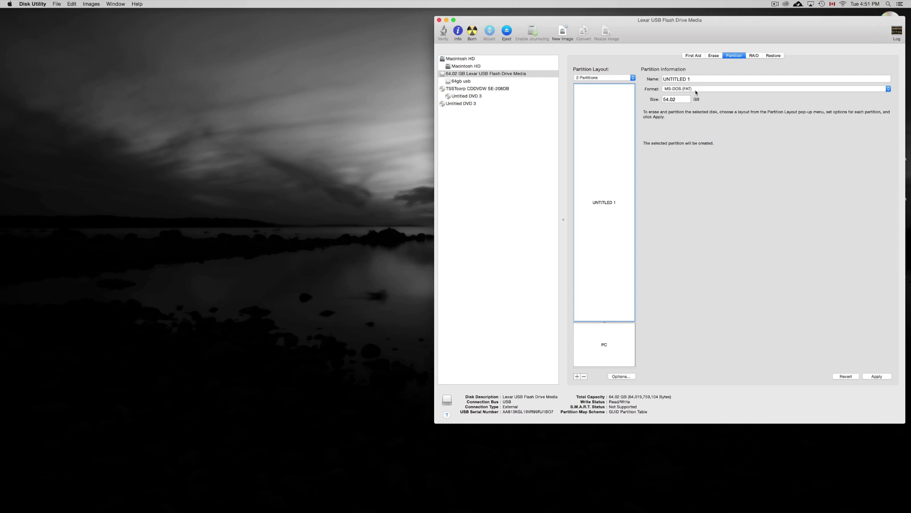
pyautogui.click(696, 89)
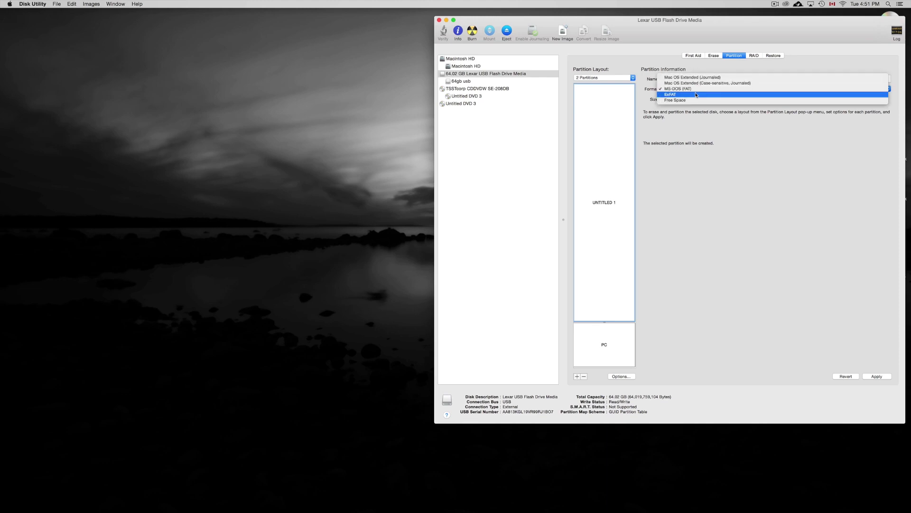
pyautogui.click(696, 95)
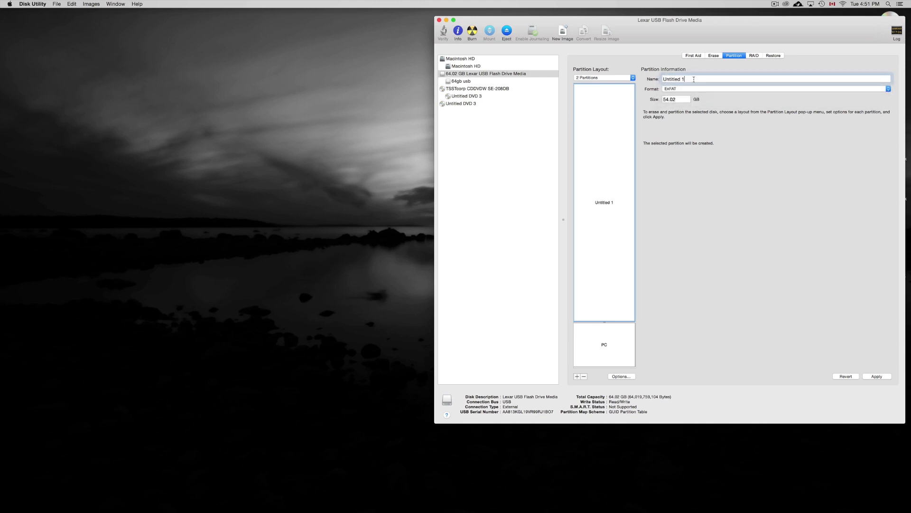
pyautogui.click(694, 79)
pyautogui.tripleClick(694, 78)
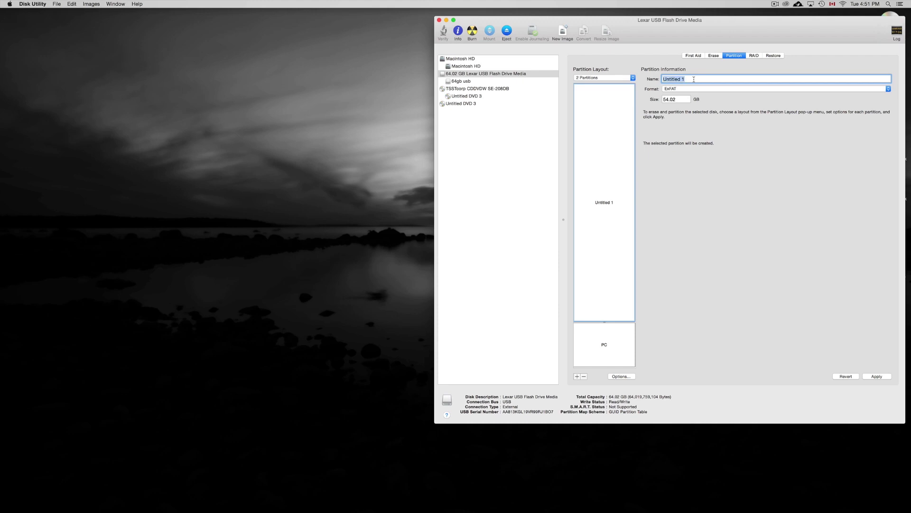
pyautogui.write('PC2')
pyautogui.click(683, 100)
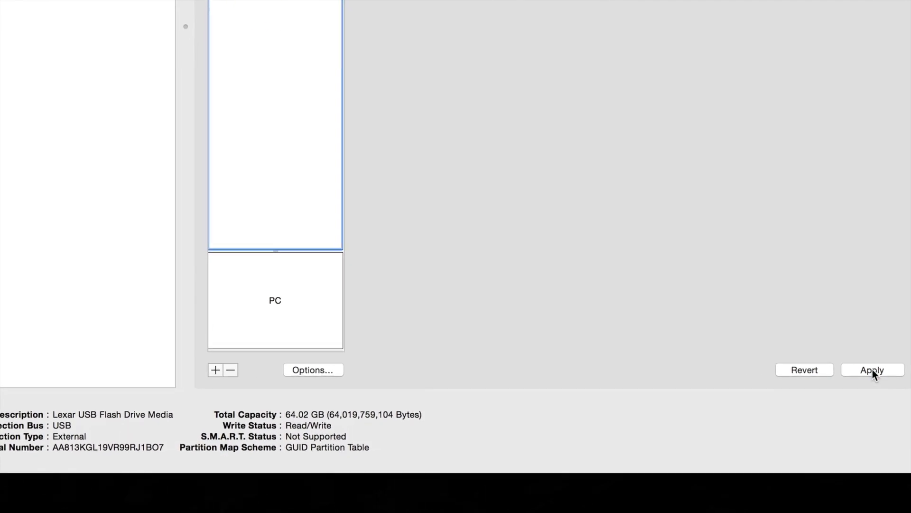
# Apply the PC2 and PC partition layout and confirm partitioning the drive
pyautogui.click(874, 372)
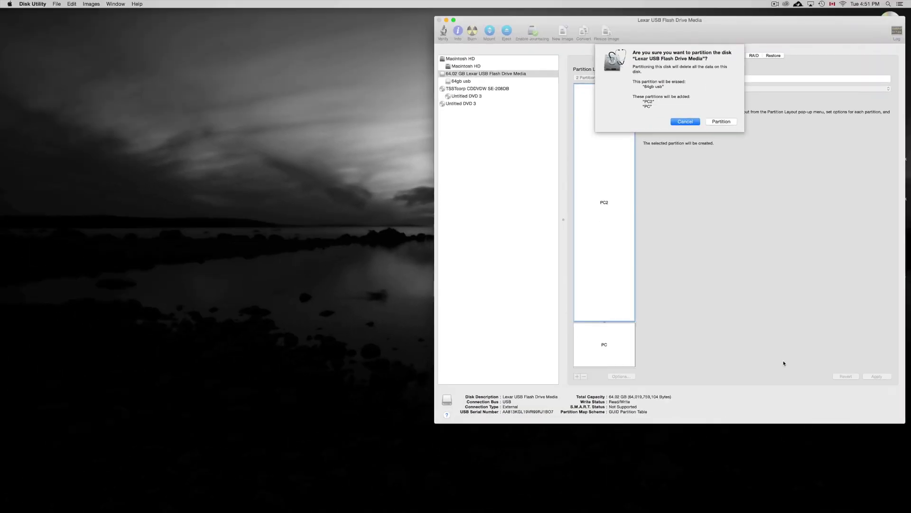
pyautogui.click(722, 121)
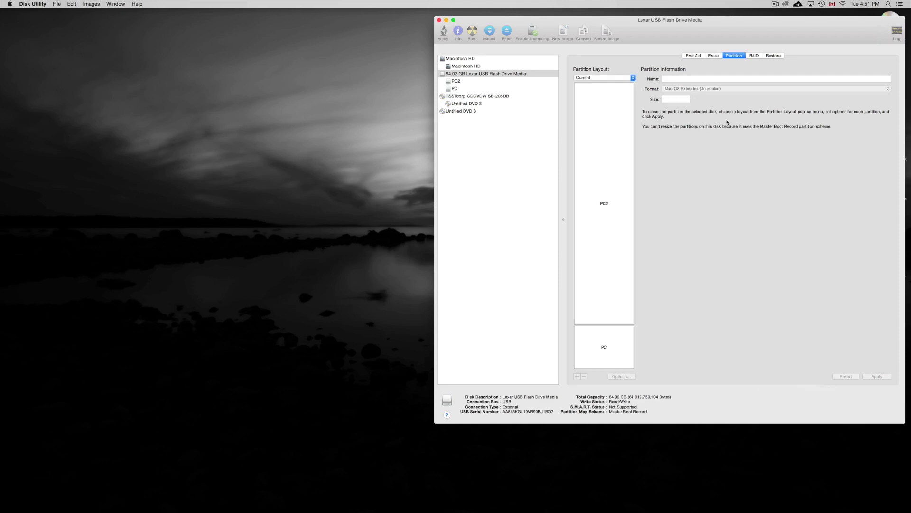
# Browse the RAID, Restore and First Aid panels, then inspect the PC2 and PC volume details
pyautogui.click(755, 56)
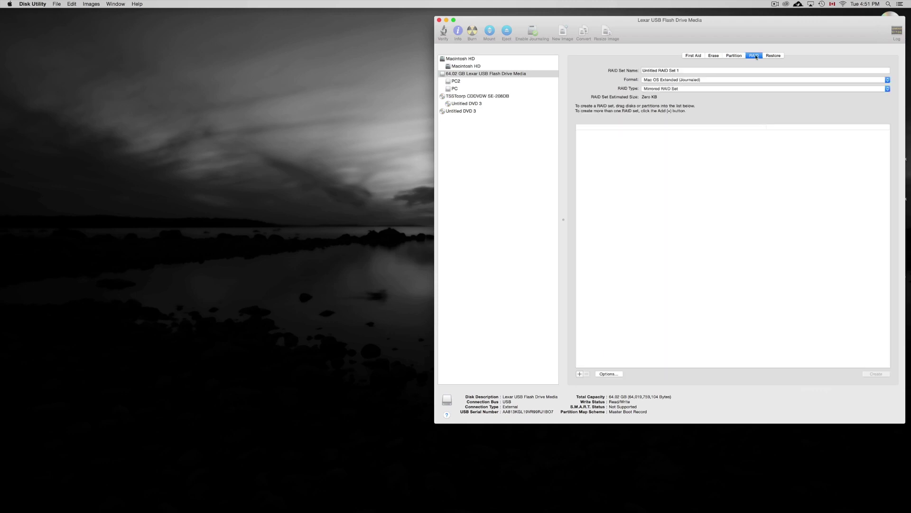
pyautogui.click(773, 56)
pyautogui.click(693, 56)
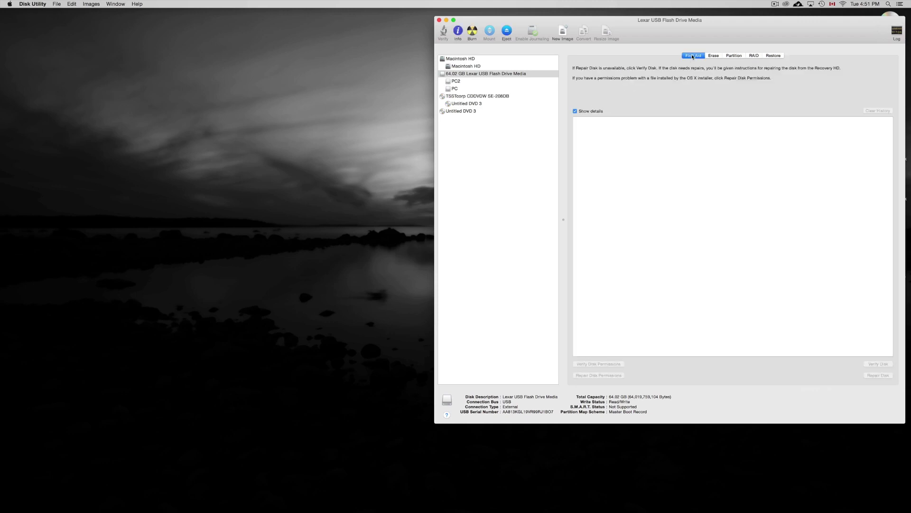
pyautogui.click(458, 81)
pyautogui.click(458, 88)
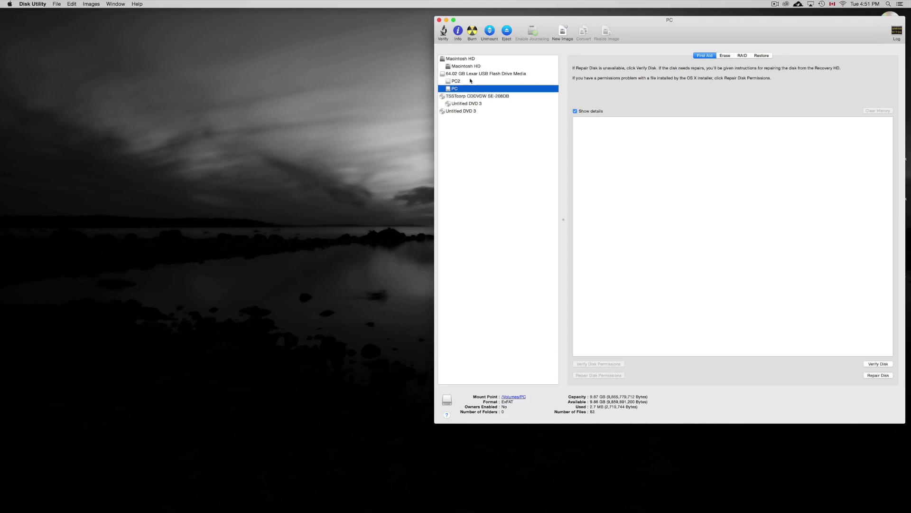
# Move the Disk Utility window aside to reveal the PC2 and PC icons on the desktop
pyautogui.moveTo(675, 21); pyautogui.dragTo(575, 19)
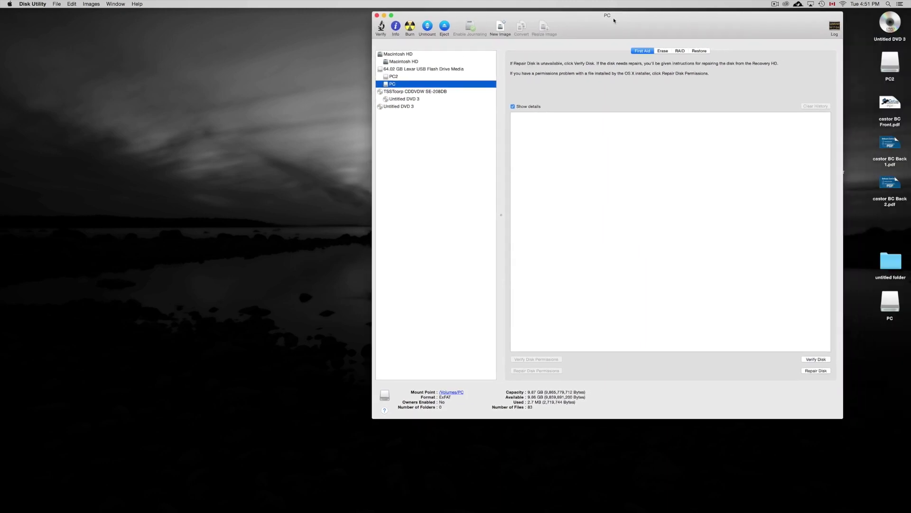
pyautogui.moveTo(575, 19); pyautogui.dragTo(576, 24)
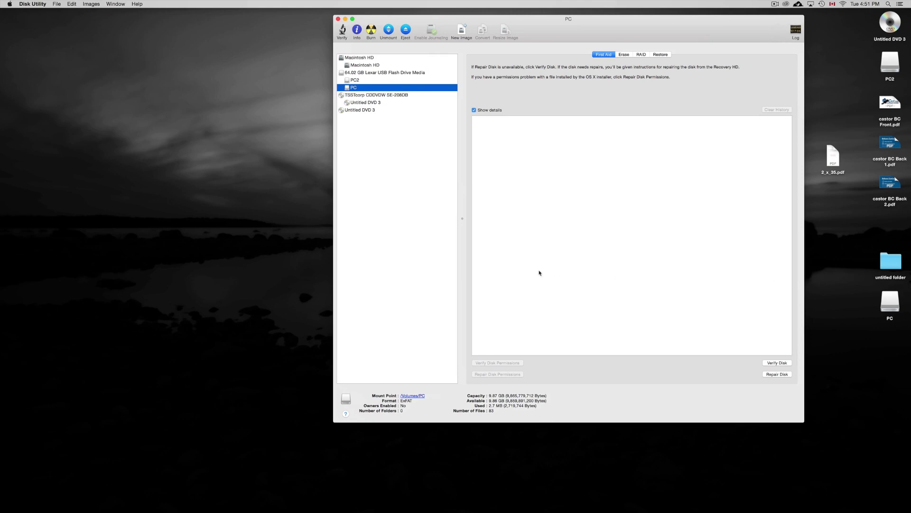
pyautogui.click(227, 179)
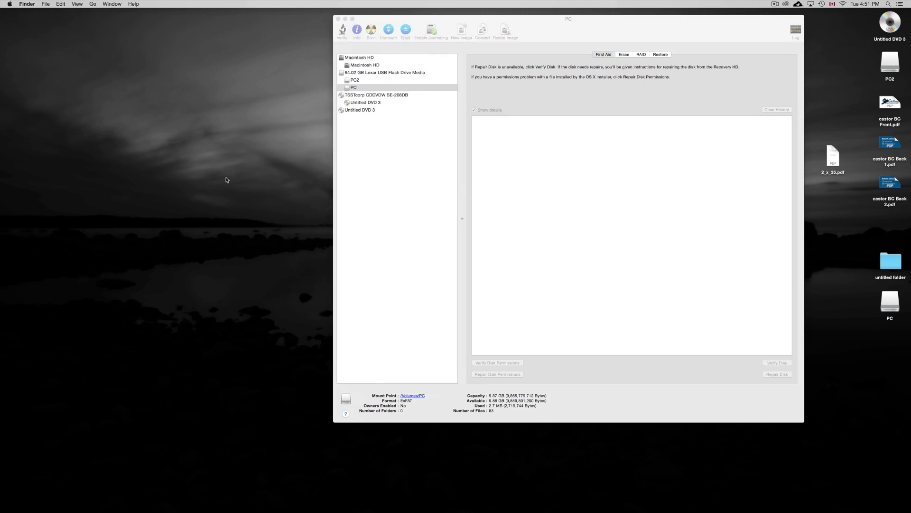
pyautogui.click(22, 4)
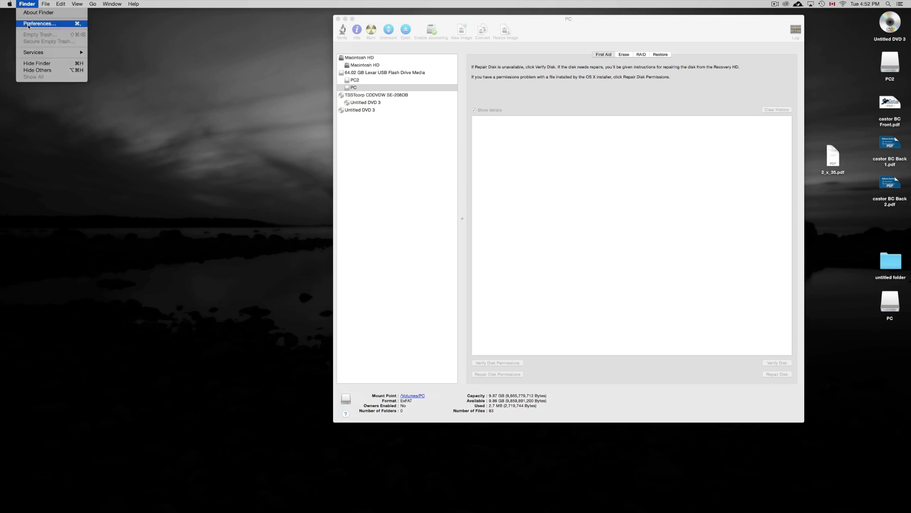
pyautogui.click(28, 23)
pyautogui.moveTo(68, 16); pyautogui.dragTo(381, 117)
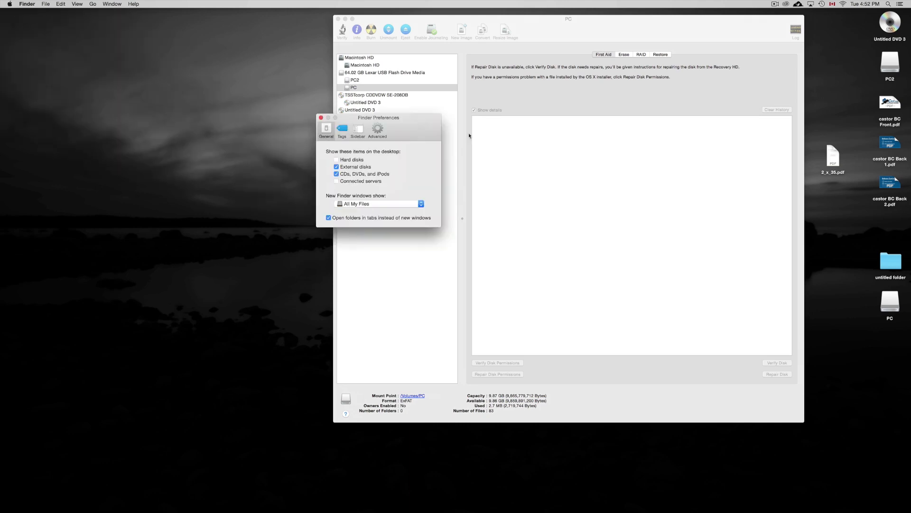
pyautogui.moveTo(469, 135); pyautogui.dragTo(568, 155)
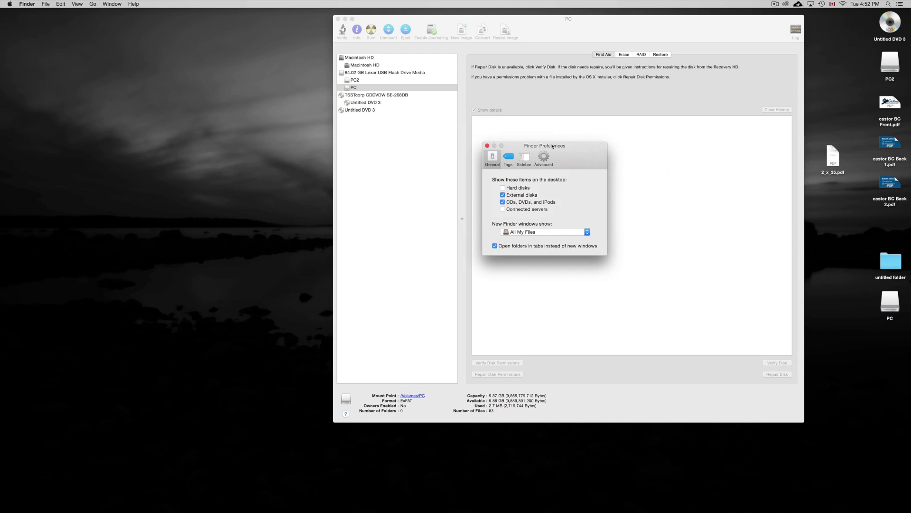
pyautogui.click(502, 195)
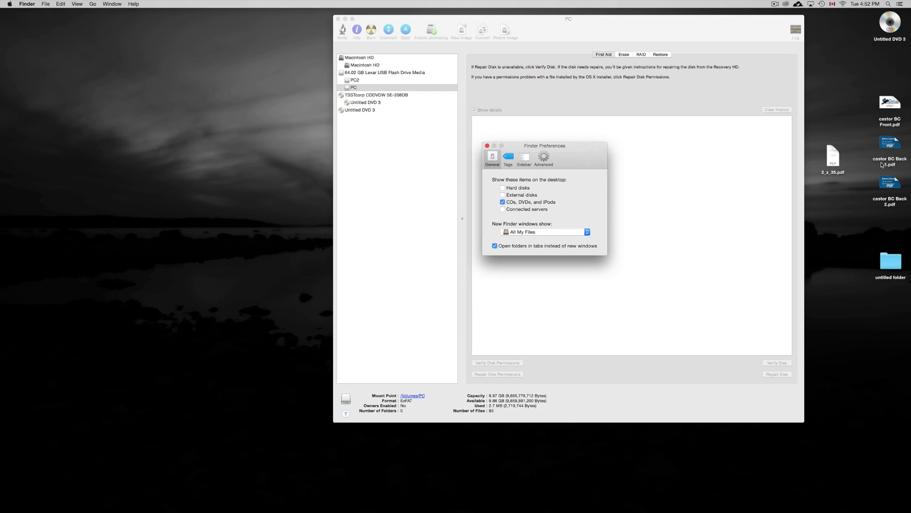
pyautogui.click(503, 194)
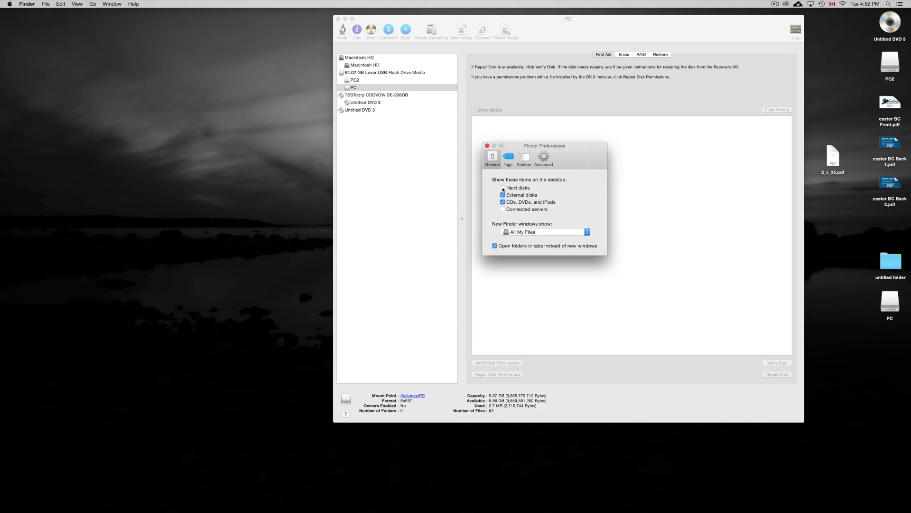
pyautogui.click(503, 188)
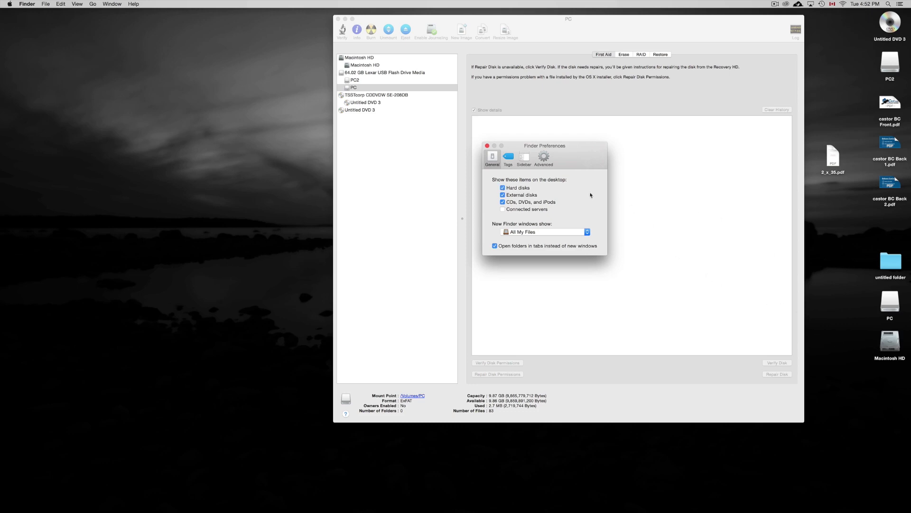
pyautogui.click(503, 187)
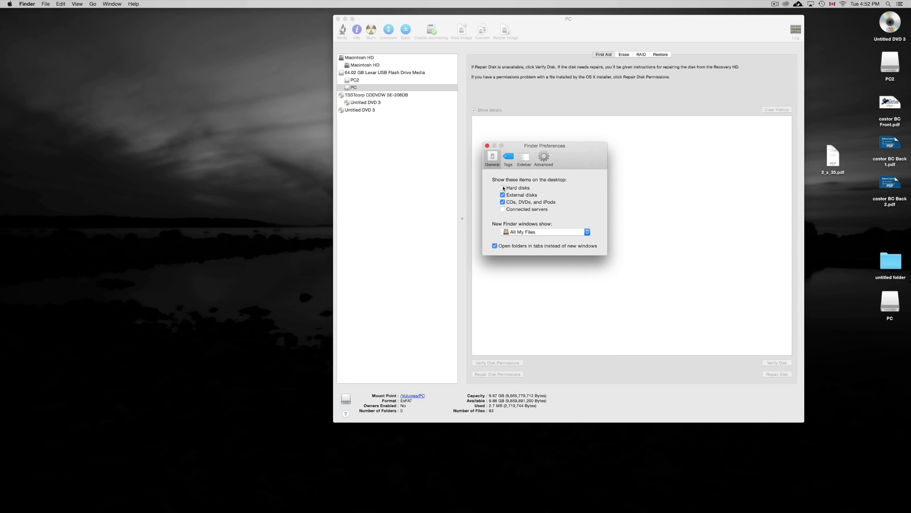
pyautogui.click(487, 146)
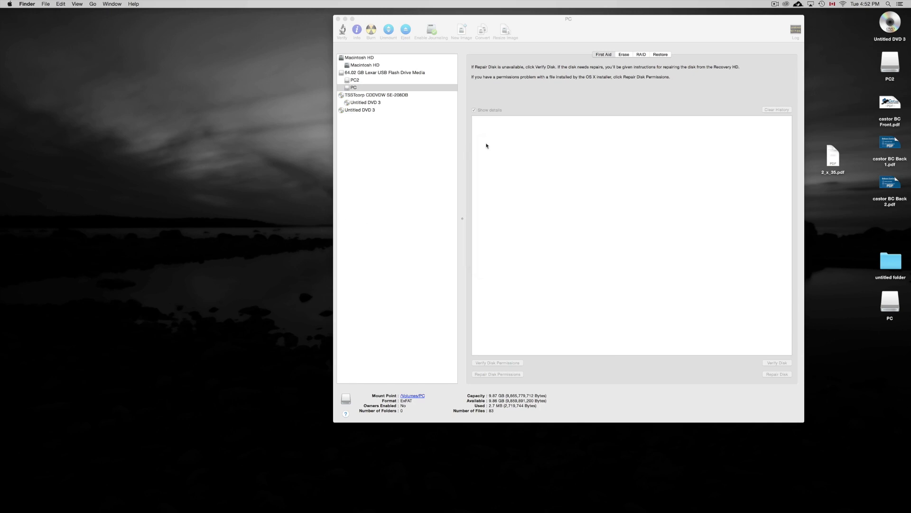